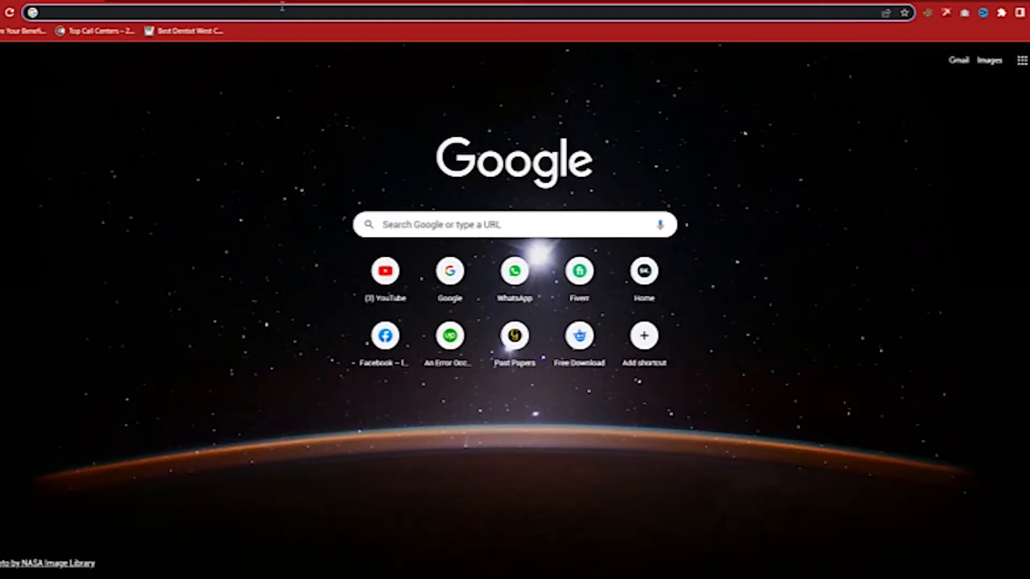
- Load canva.com and switch the Google 'business card' search results to Images
left_click(280, 12)
type("canv")
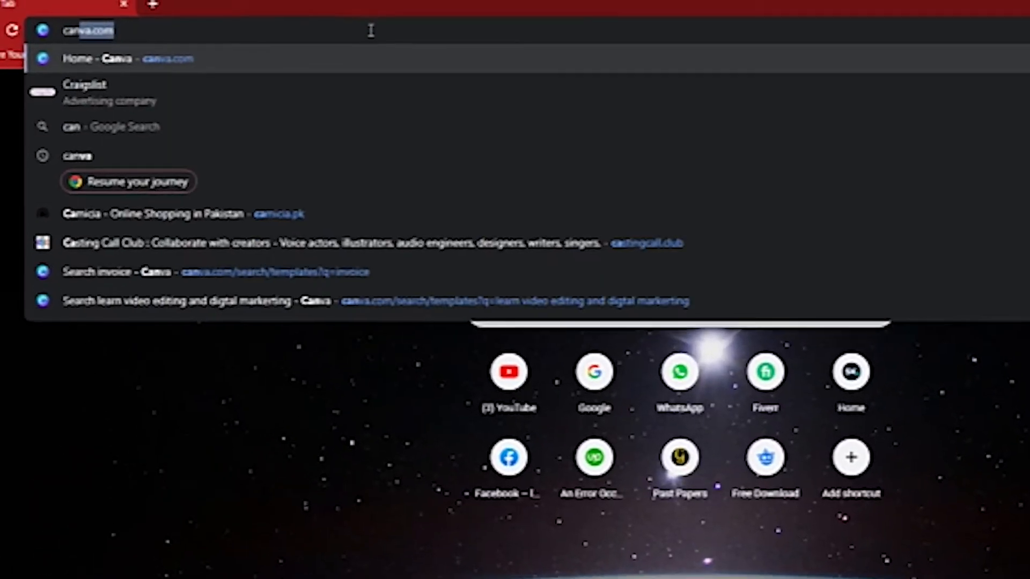
type("a")
key("Return")
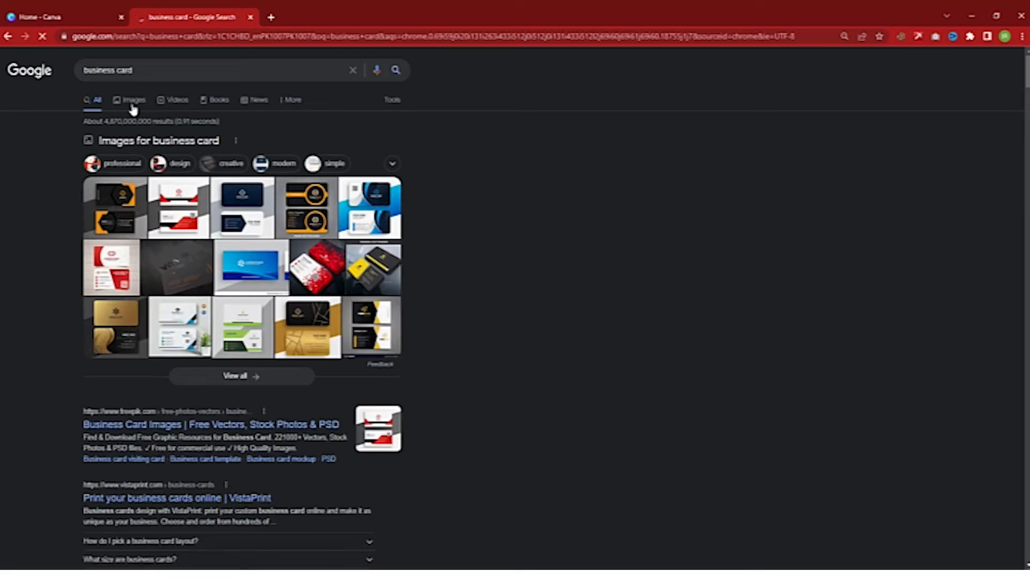
left_click(131, 106)
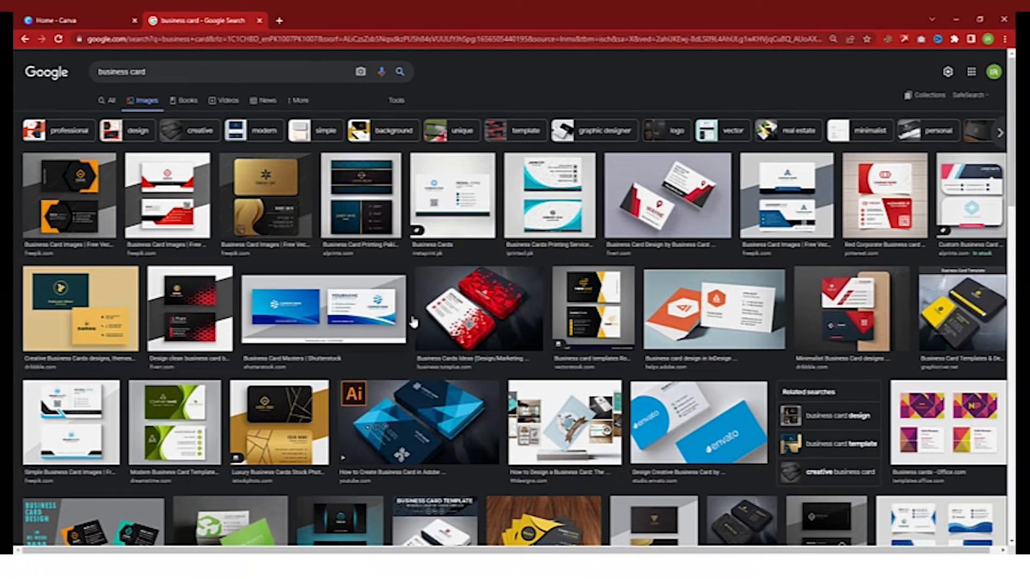
- Preview two business card designs from the image results for ideas
left_click(561, 215)
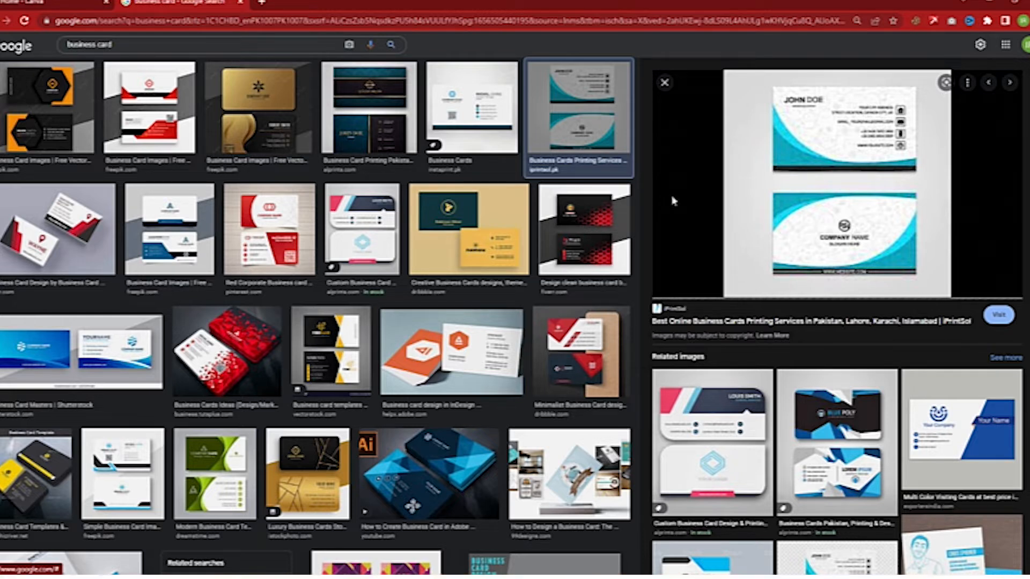
left_click(275, 240)
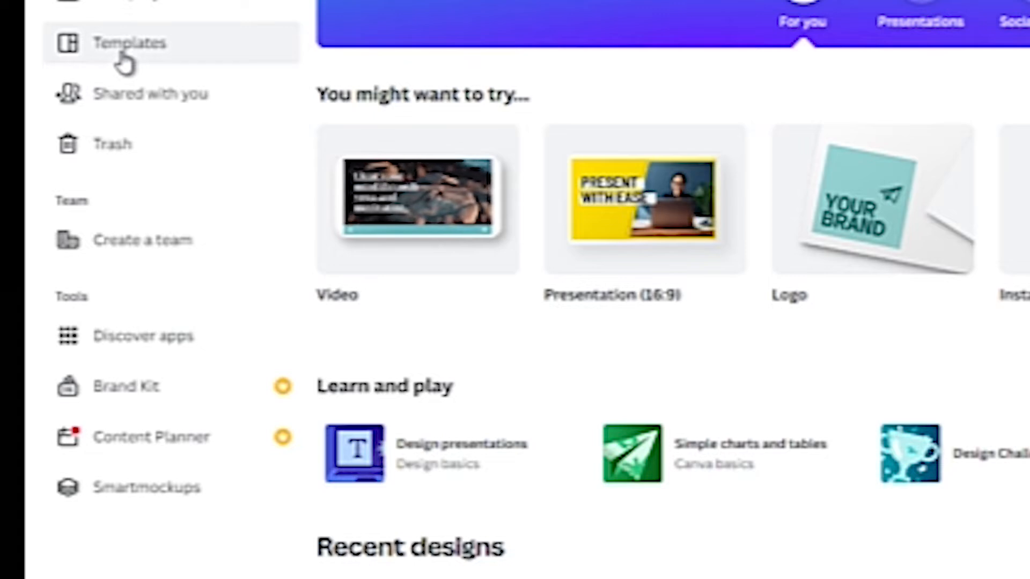
- Search Canva templates for 'business card', zoom the page in, and scroll through the results
left_click(125, 63)
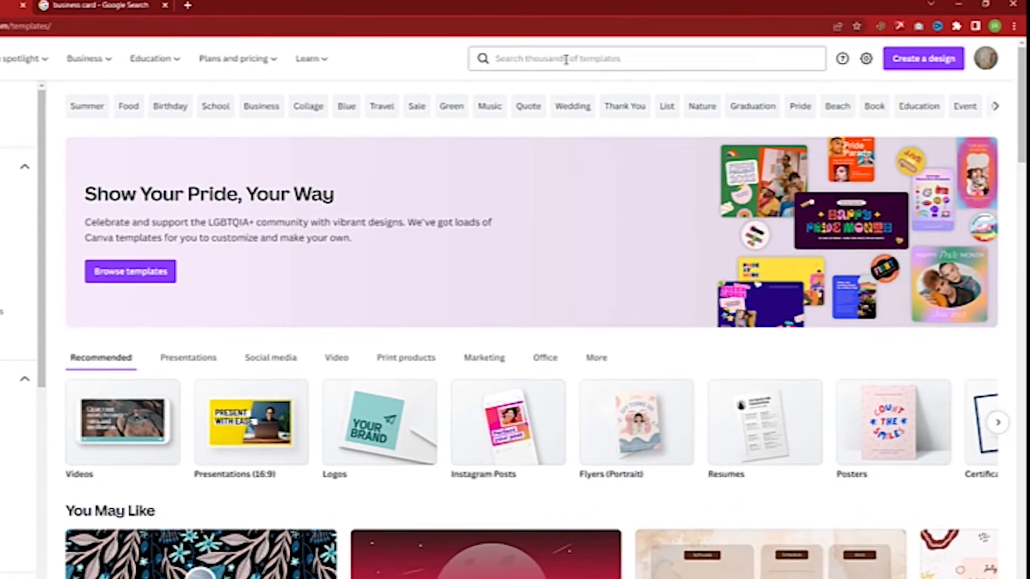
left_click(610, 72)
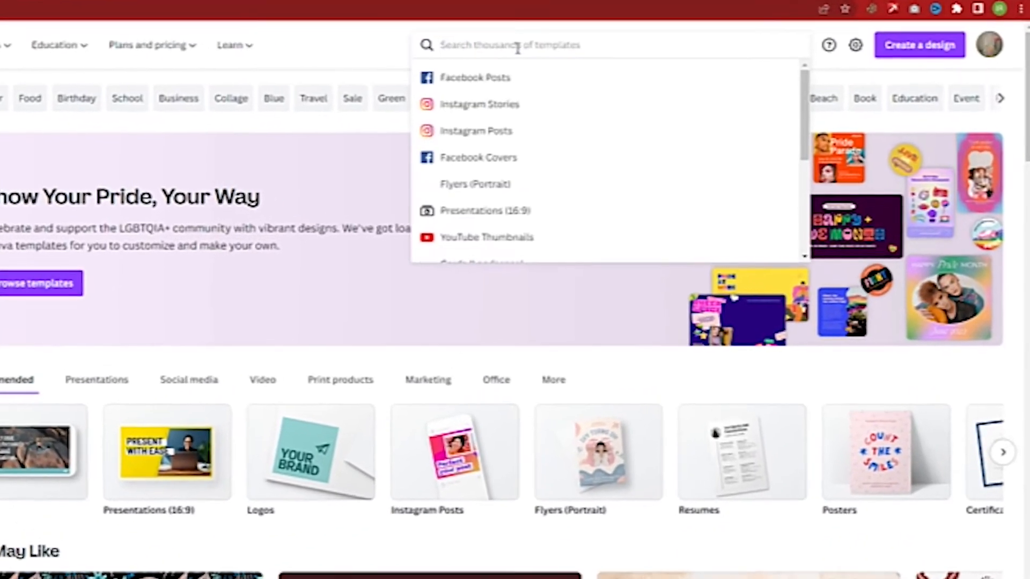
type("b")
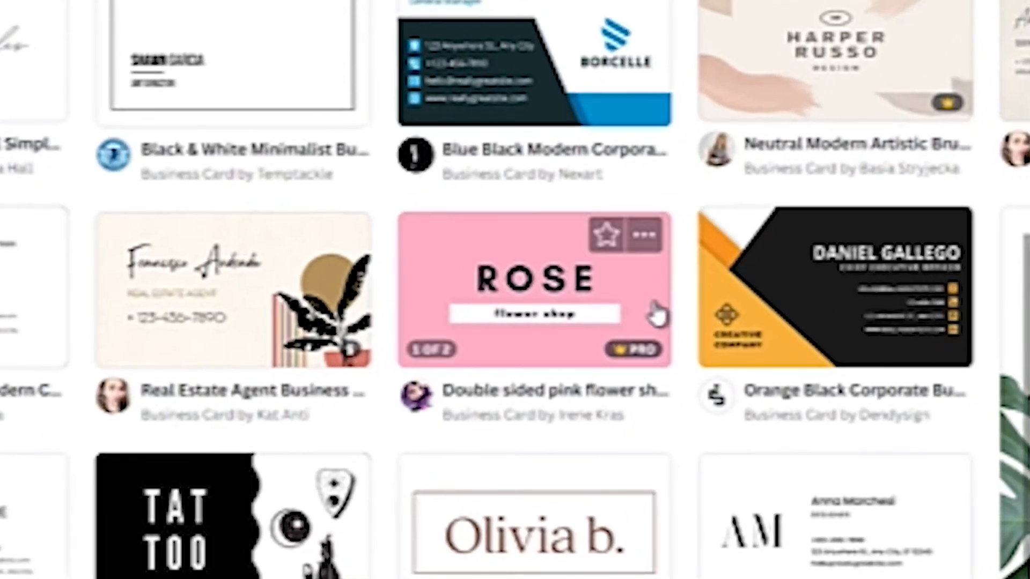
mouse_move(632, 348)
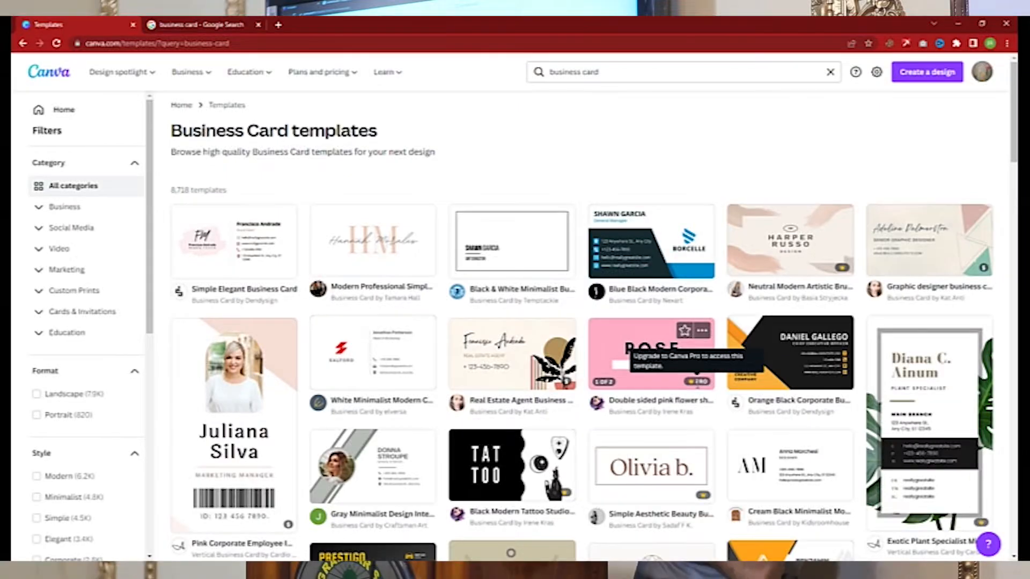
key("ctrl+plus")
key("ctrl+plus")
key("ctrl+plus")
key("ctrl+plus")
key("ctrl+plus")
key("ctrl+plus")
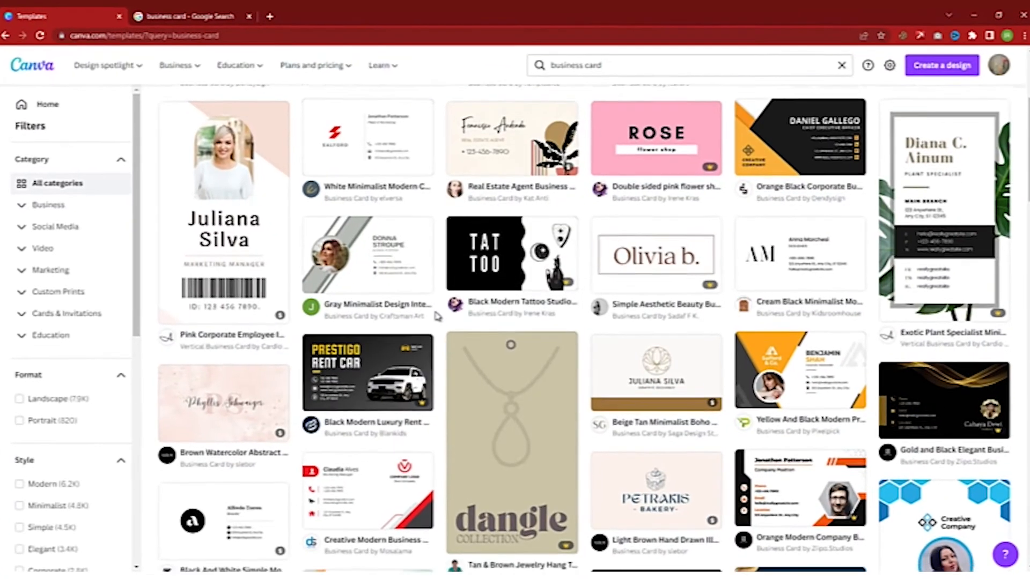
scroll(435, 317, "down", 2)
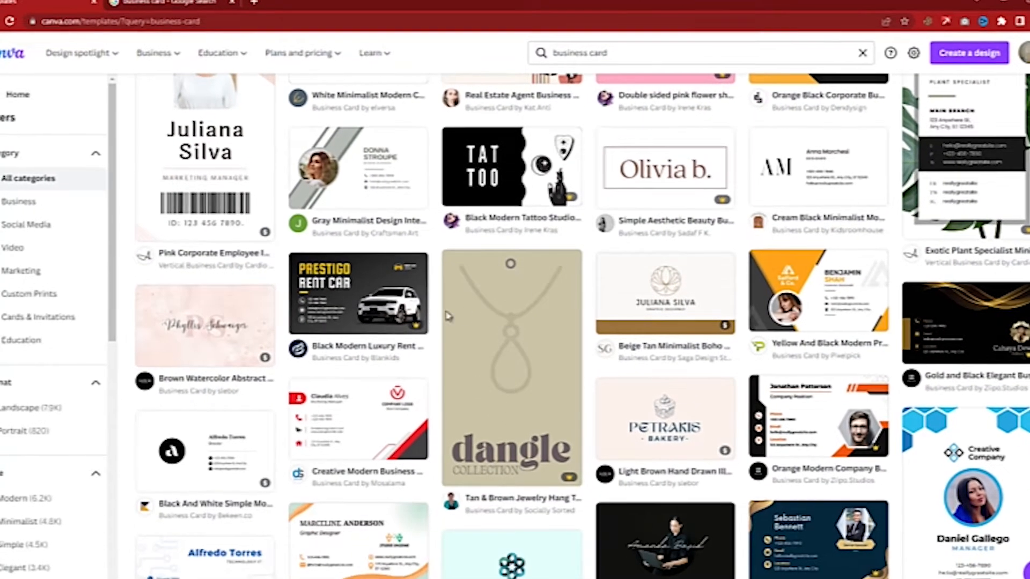
scroll(432, 345, "down", 1)
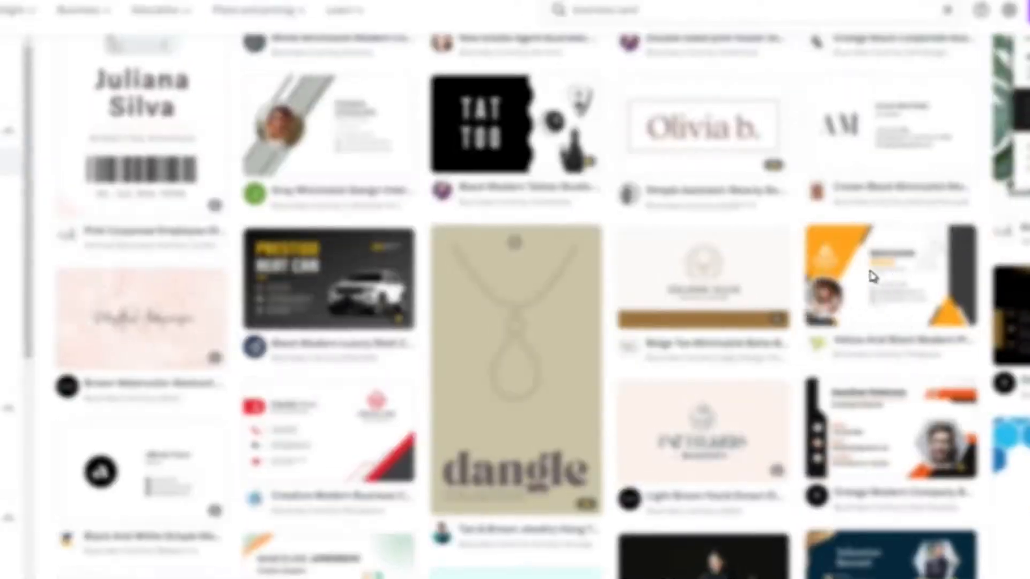
- Customize the Yellow And Black Modern Professional Business Card template
left_click(872, 277)
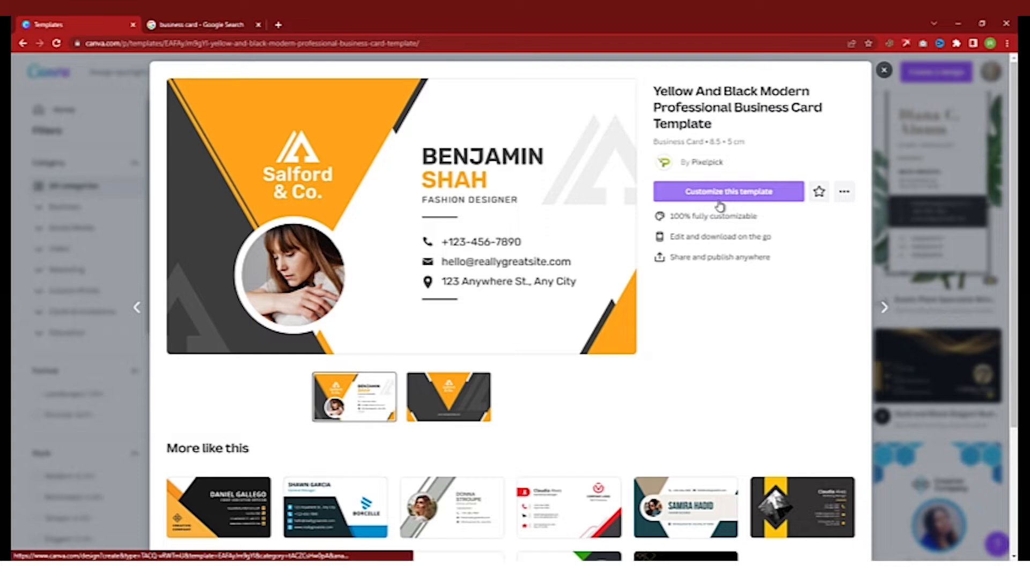
left_click(718, 204)
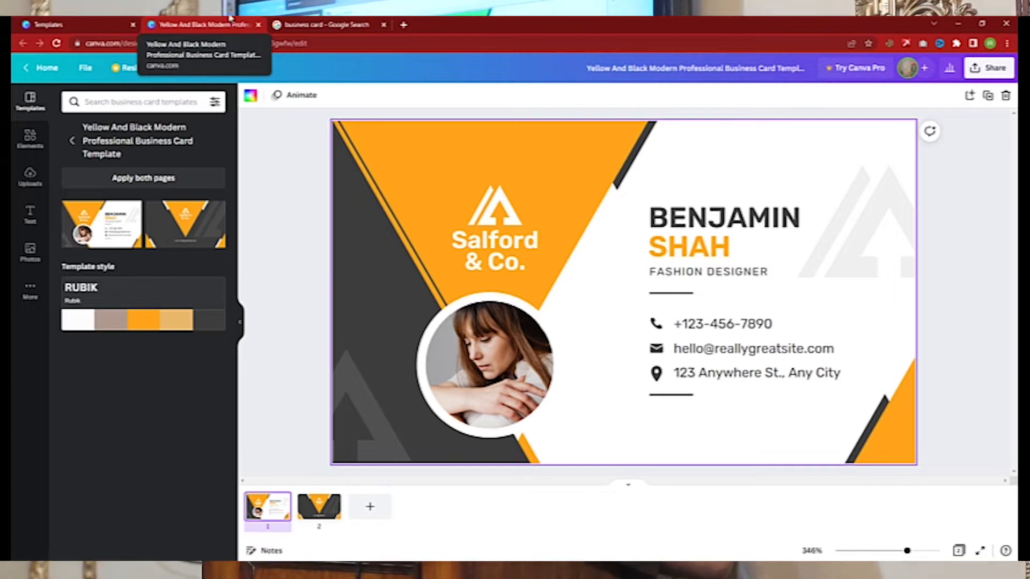
- Select the card's placeholder name for replacement, then select the template logo and show the desktop
left_click(731, 215)
left_click(731, 213)
key("shift+Home")
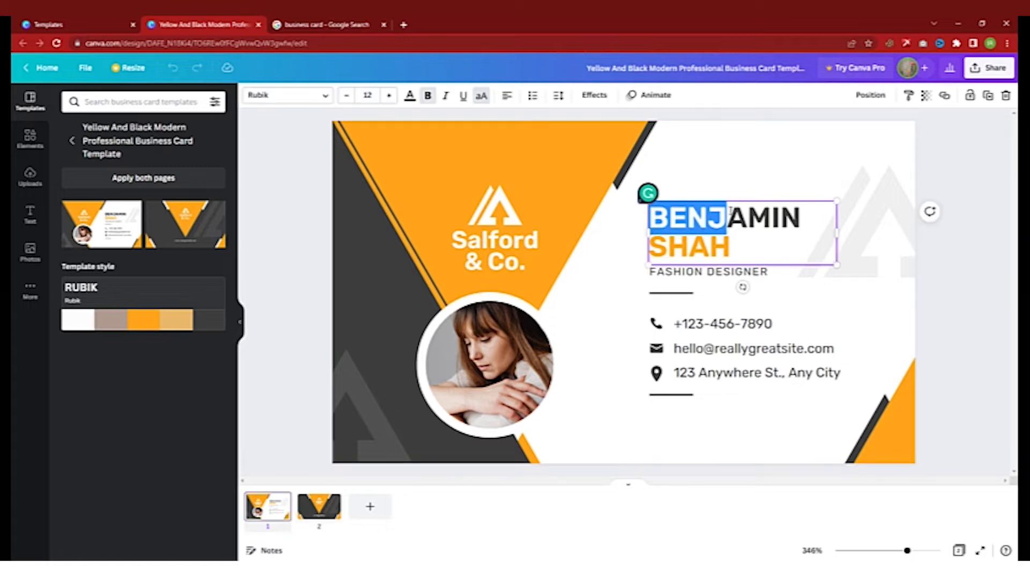
left_click_drag(730, 251, 659, 217)
key("shift+Down")
double_click(691, 222)
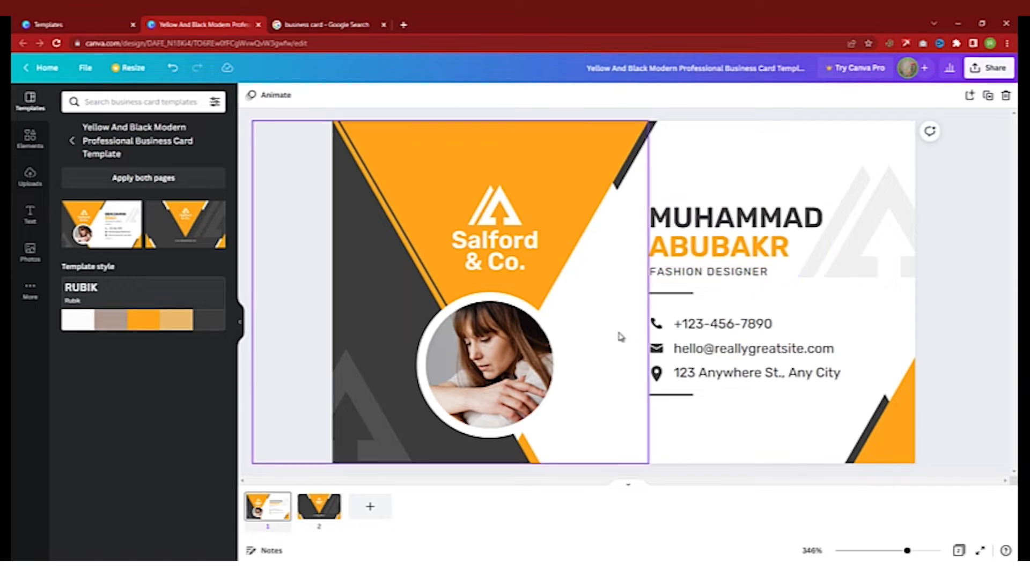
left_click(503, 222)
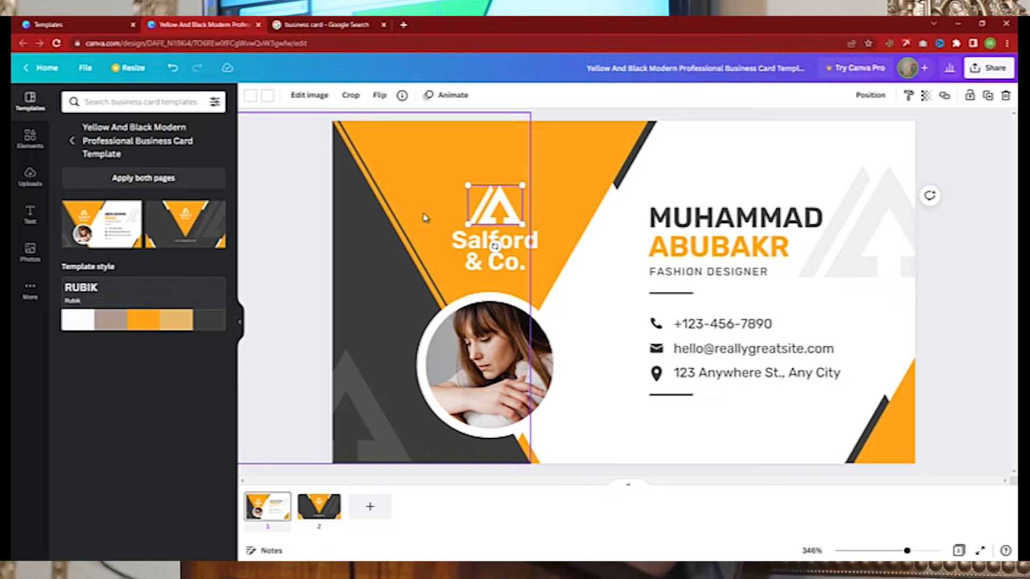
key("super+d")
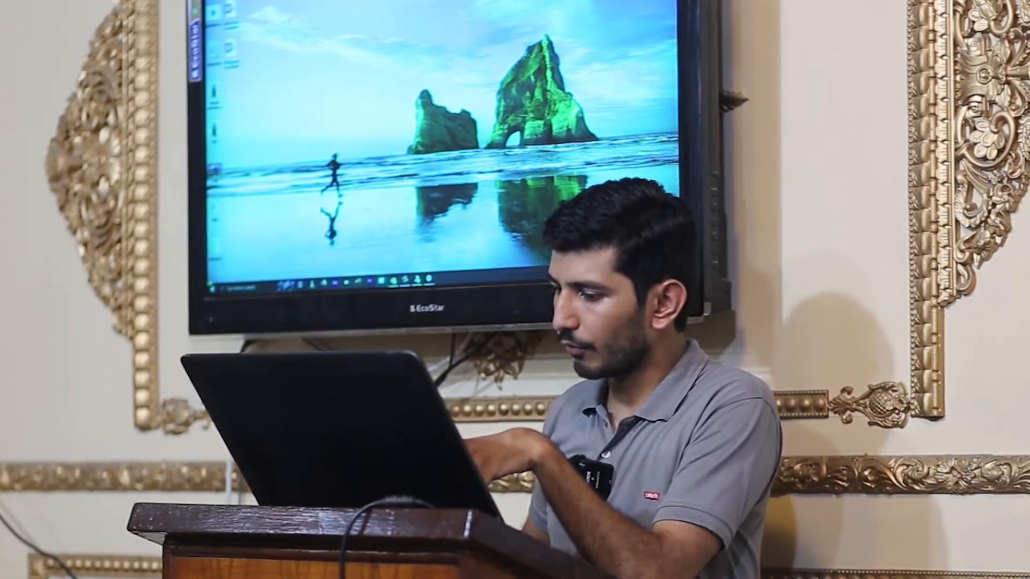
- Open E: > abubakr designing > logos and drag the 'IR Tradex w' file to Chrome
key("super+e")
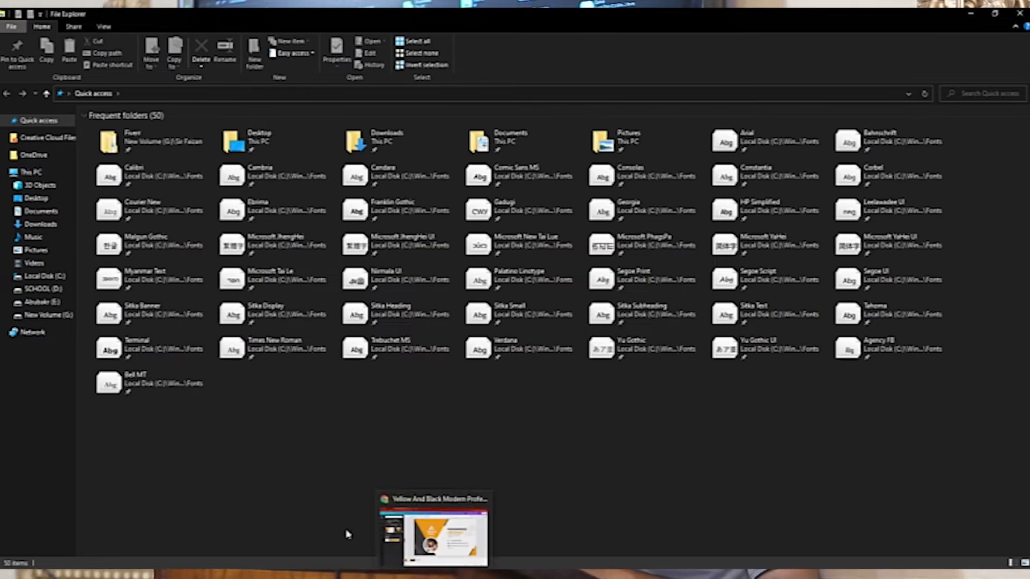
left_click(35, 302)
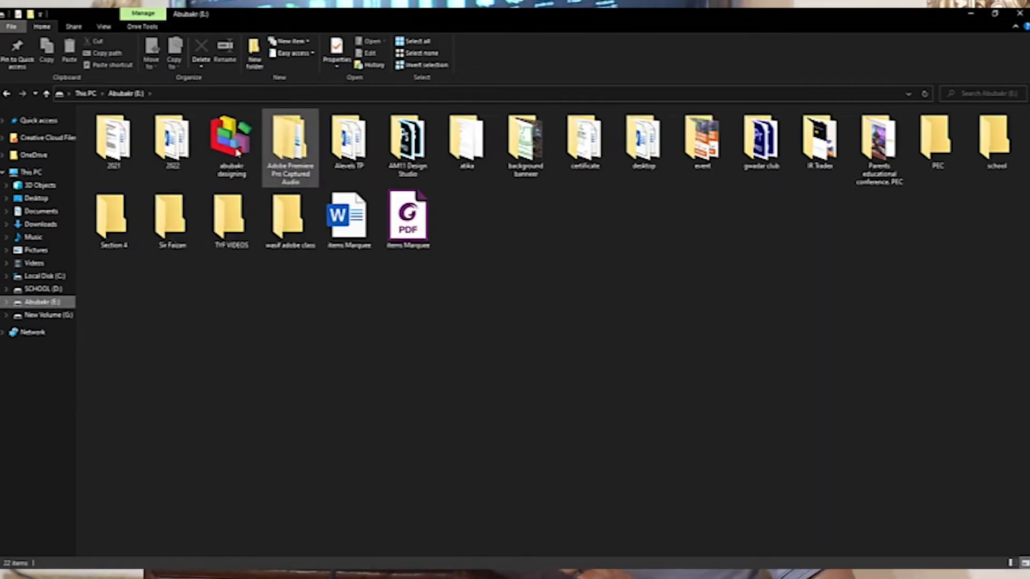
double_click(230, 140)
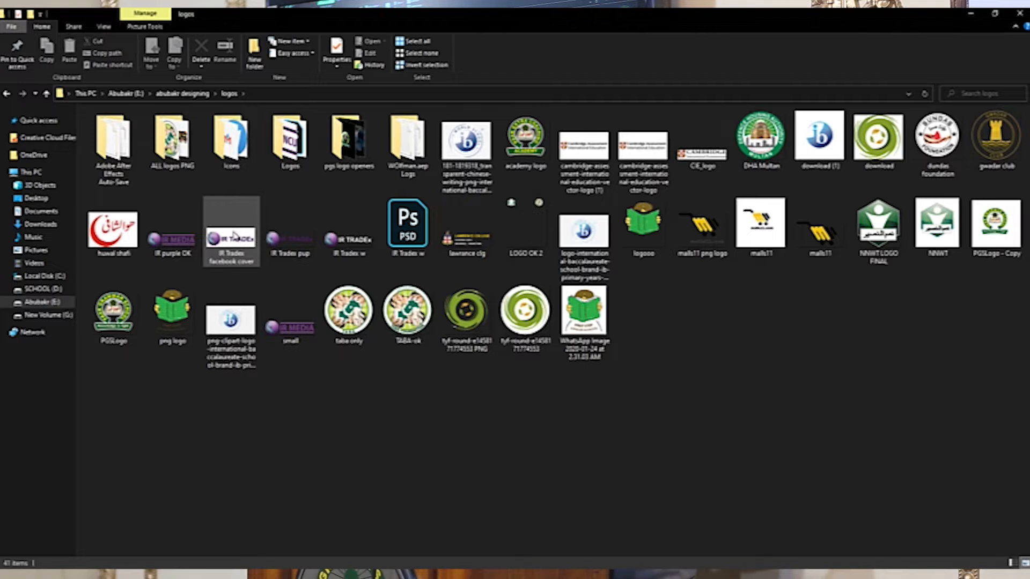
left_click_drag(348, 228, 461, 388)
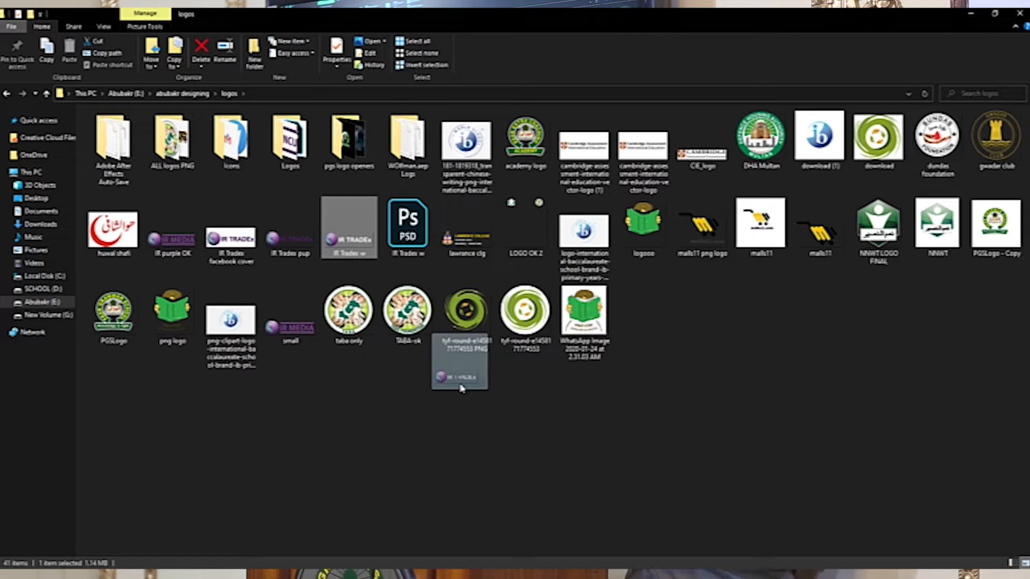
left_click_drag(461, 388, 442, 569)
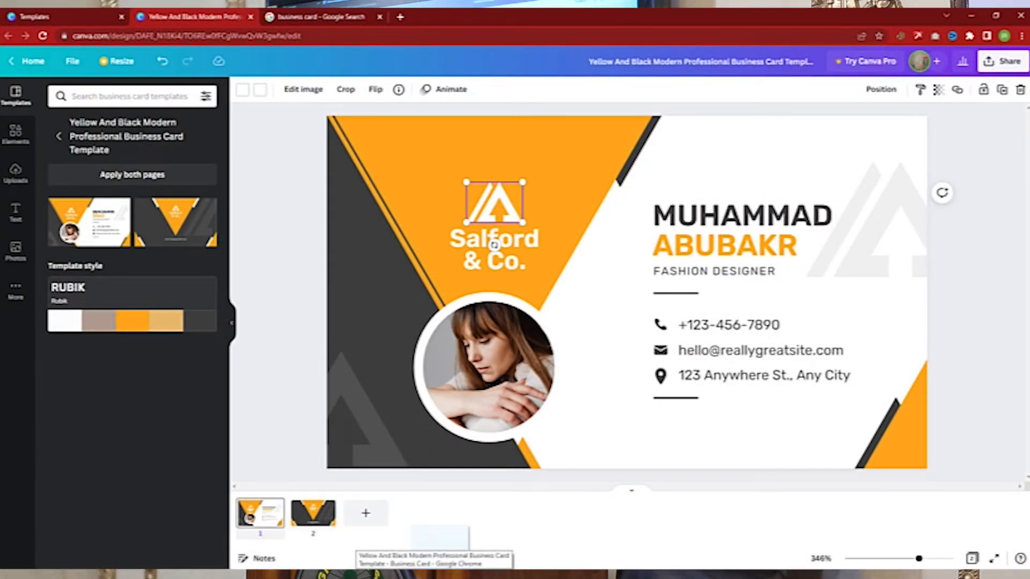
- Drop the IR Tradex w logo onto the Canva card at its top-left
left_click_drag(442, 569, 448, 208)
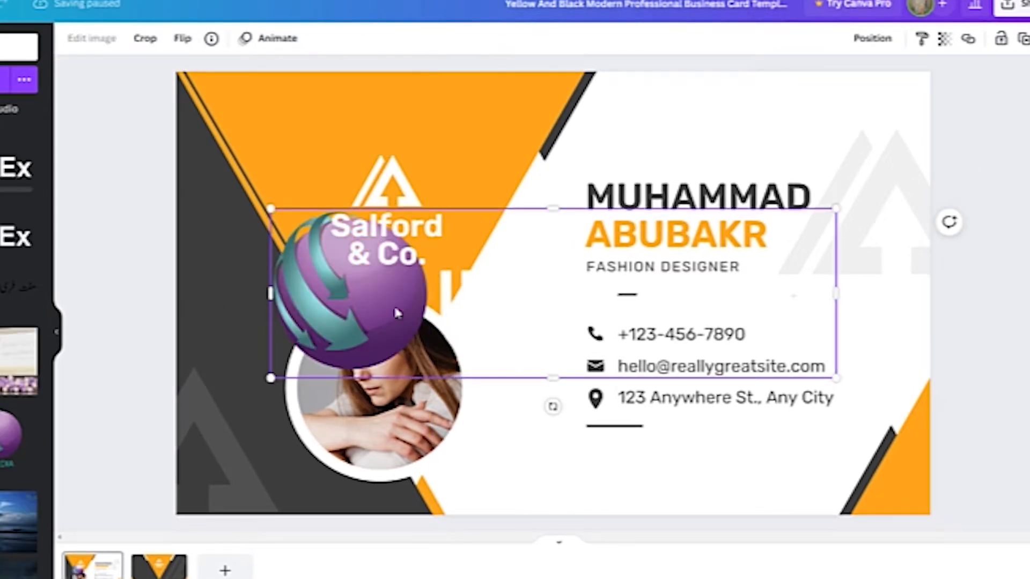
left_click_drag(473, 382, 334, 186)
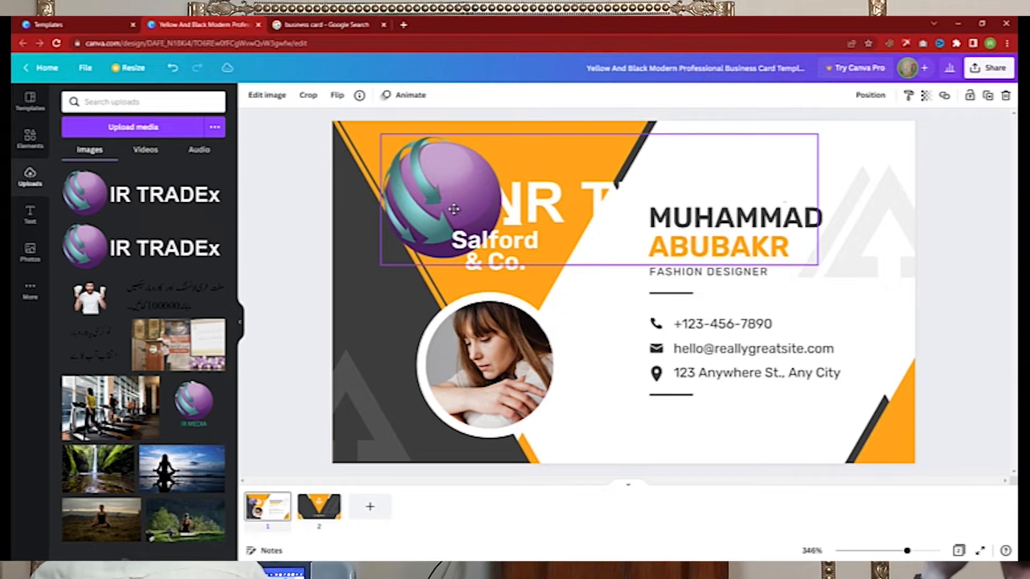
left_click_drag(454, 209, 454, 209)
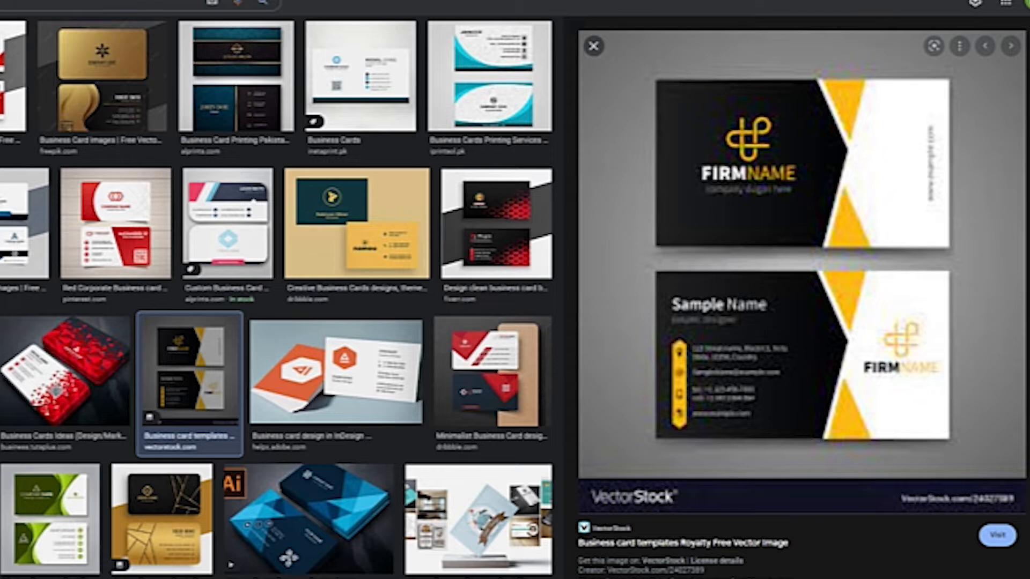
left_click(199, 39)
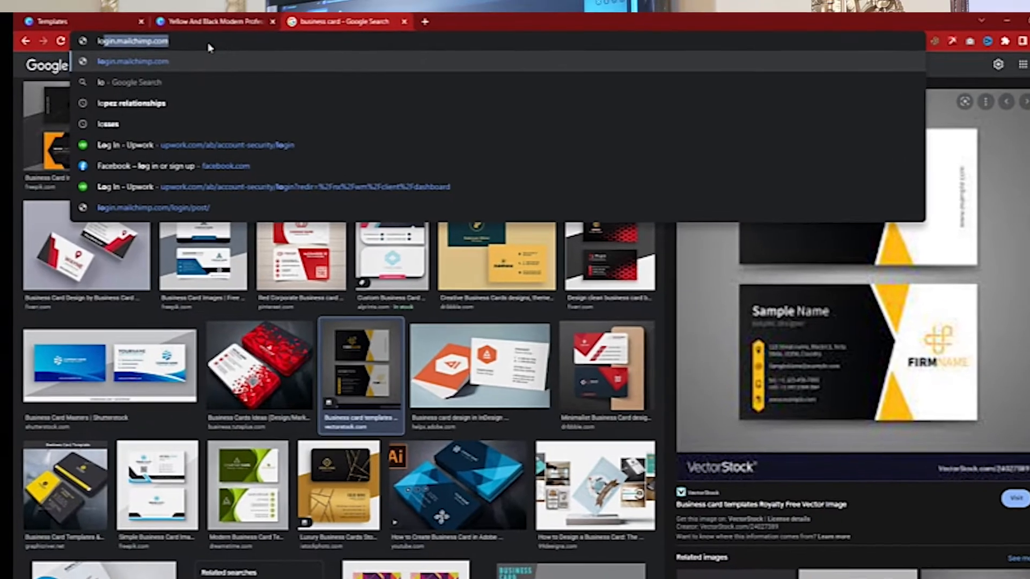
type("l")
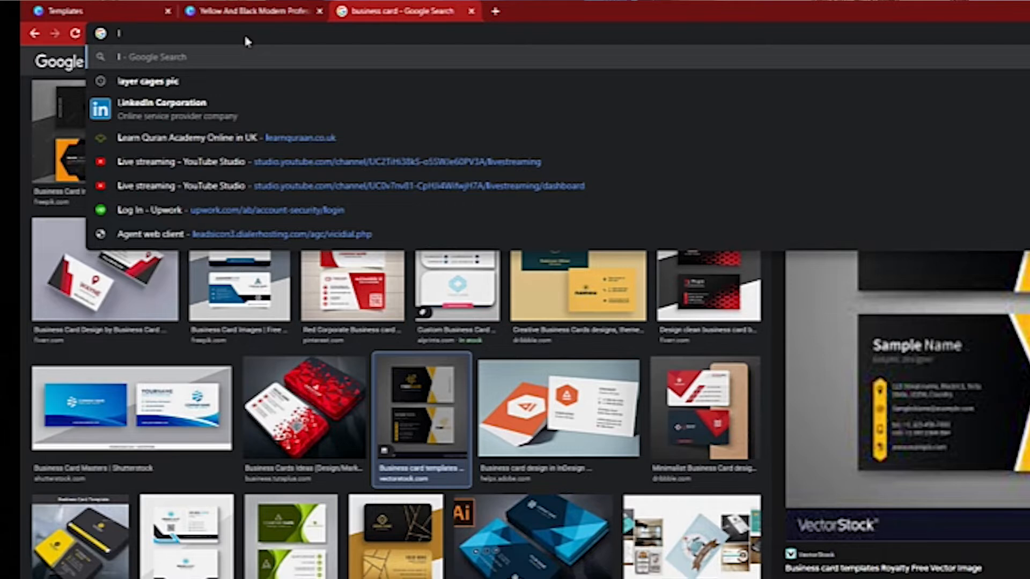
type("r media")
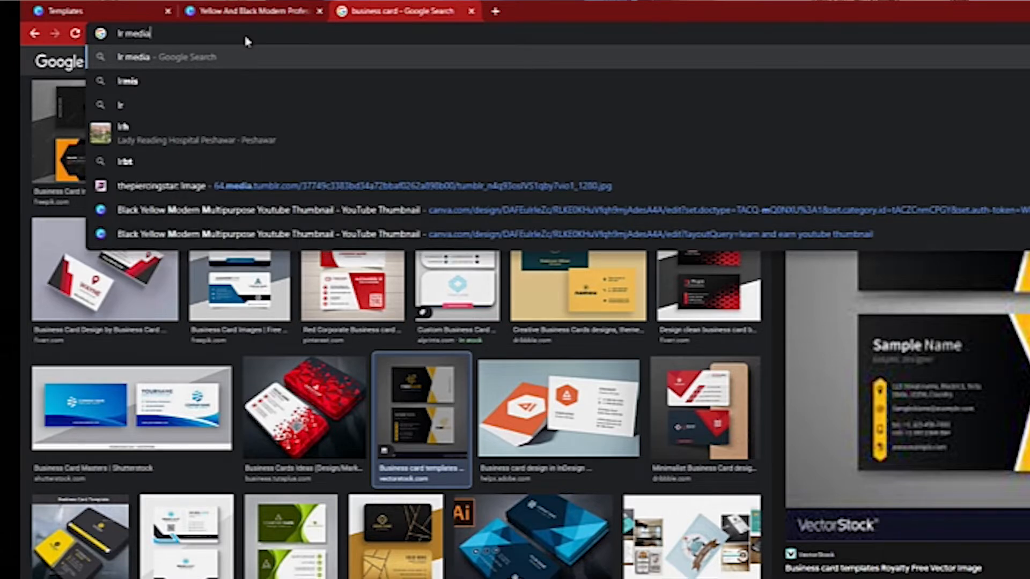
key("Return")
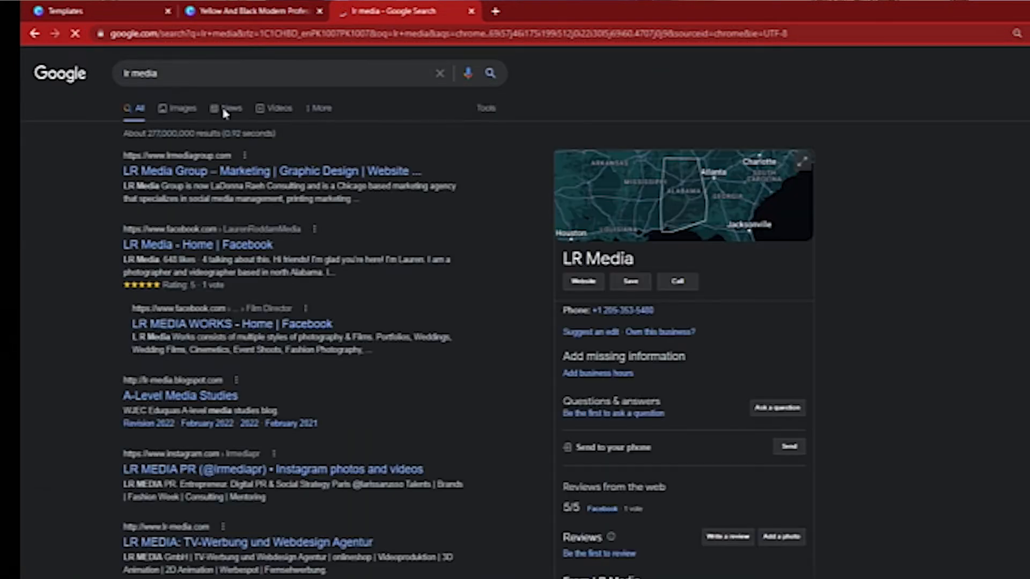
left_click(177, 112)
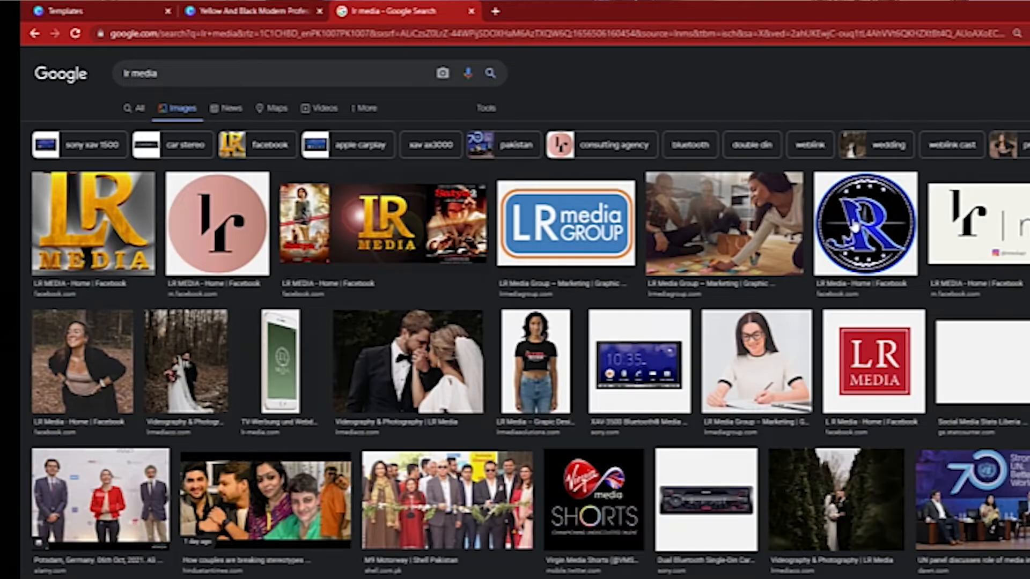
left_click(541, 237)
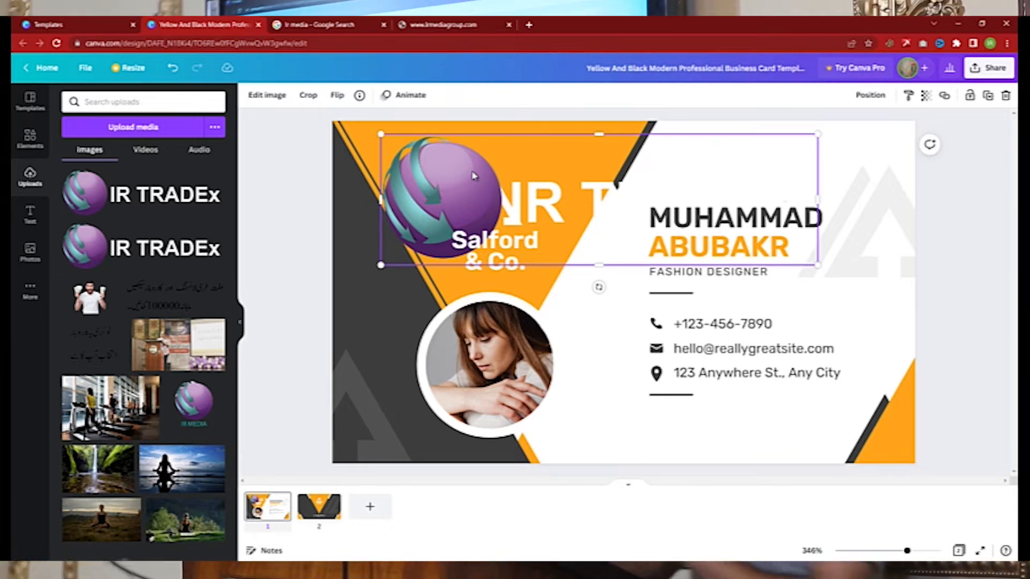
- Drag the IR TRADEx logo into the card's top-left corner and shrink it
left_click_drag(426, 187, 347, 169)
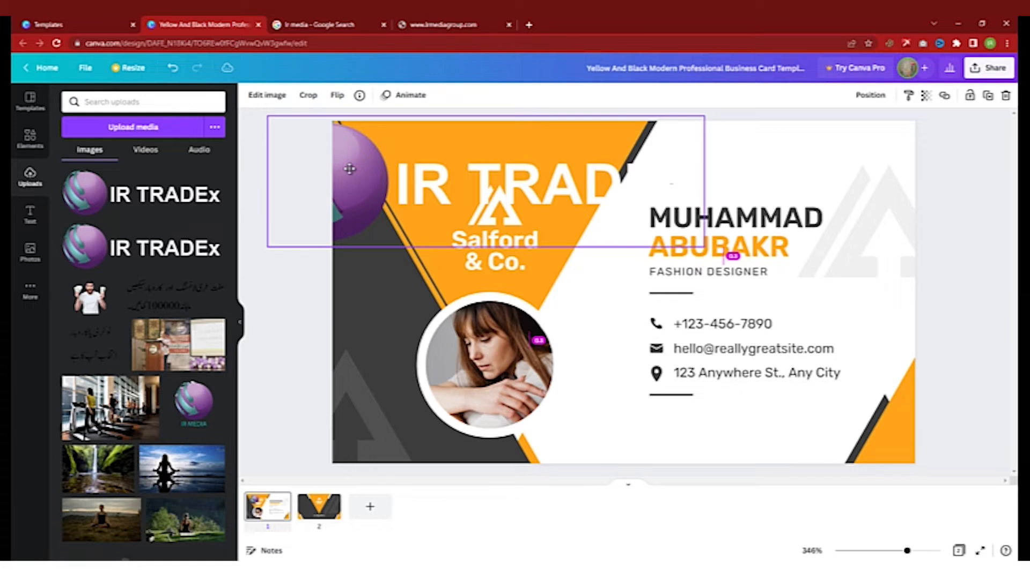
left_click_drag(349, 169, 385, 175)
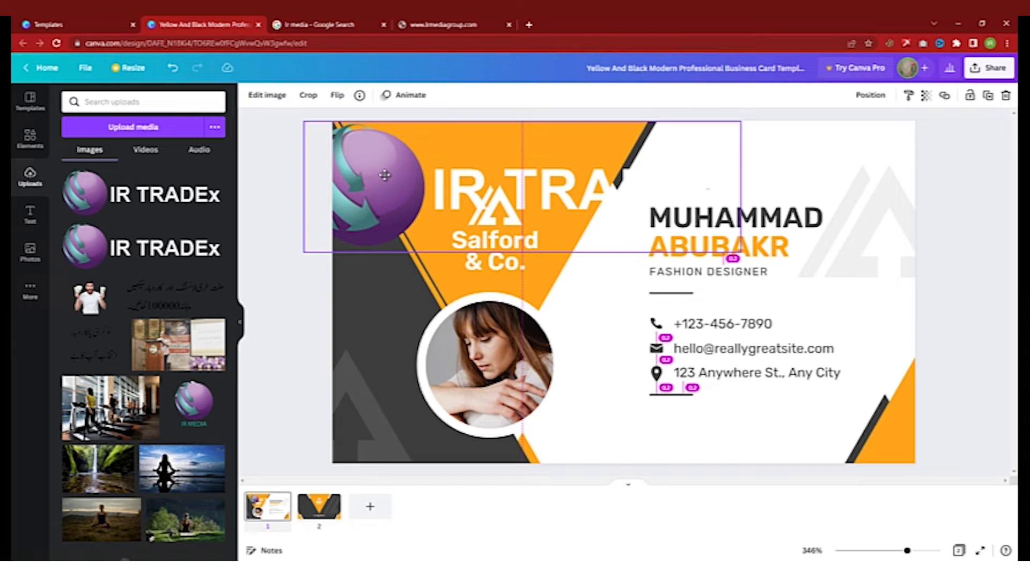
left_click_drag(385, 175, 386, 179)
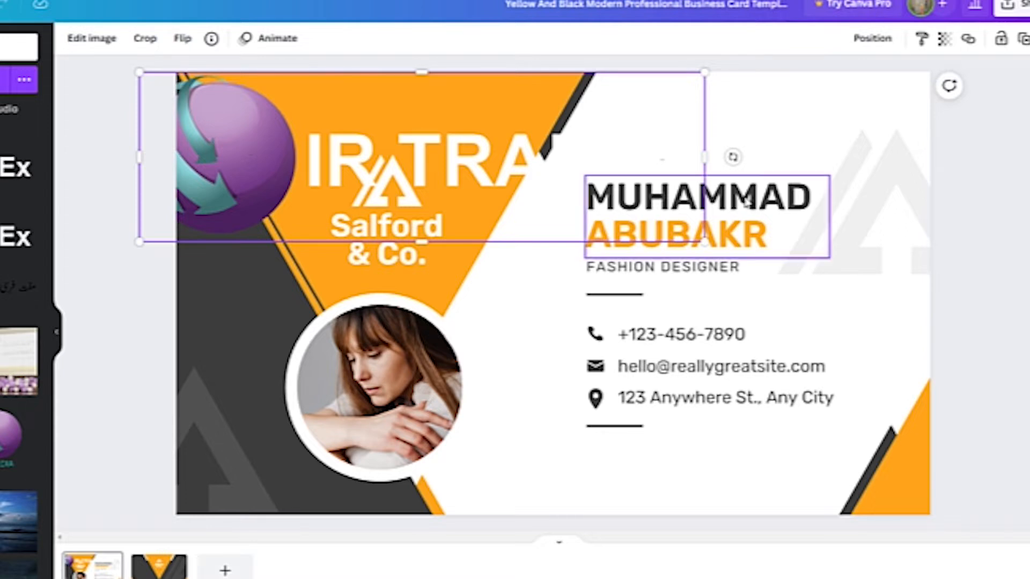
left_click_drag(704, 242, 407, 152)
- Resize the IR TRADEx logo smaller and centre it at the top above the triangle mark
left_click_drag(243, 120, 280, 149)
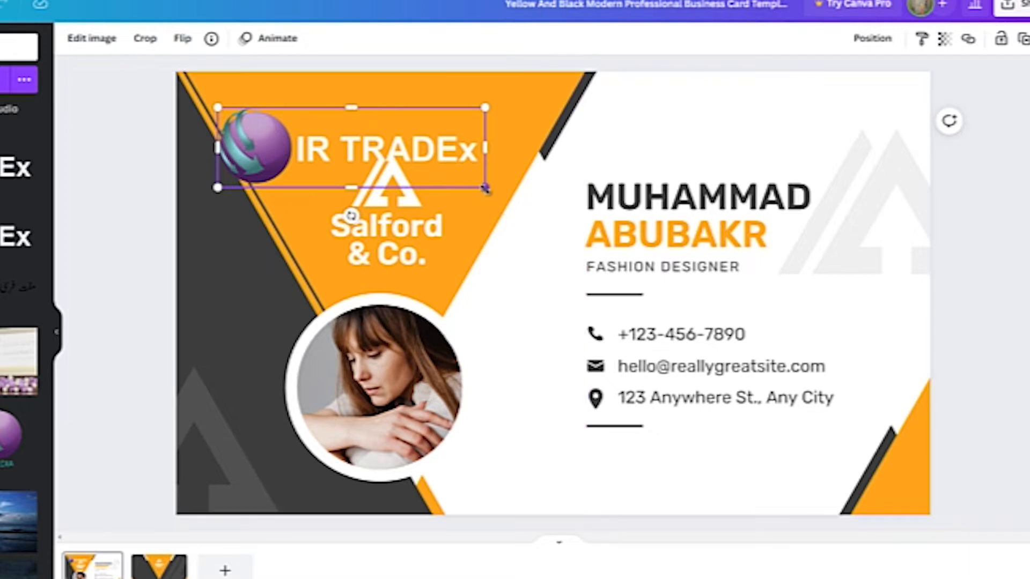
left_click_drag(485, 189, 589, 267)
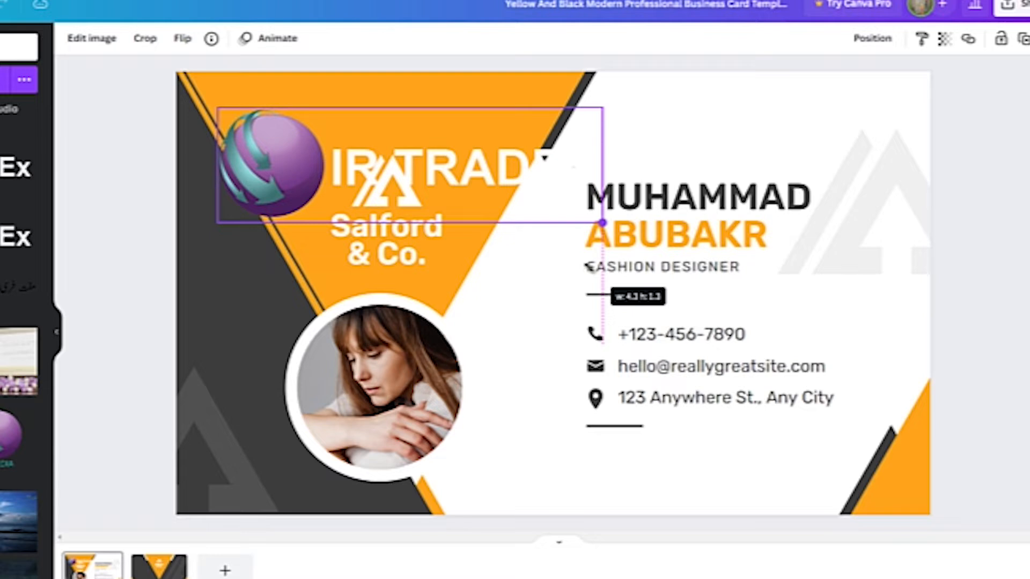
left_click_drag(588, 267, 424, 194)
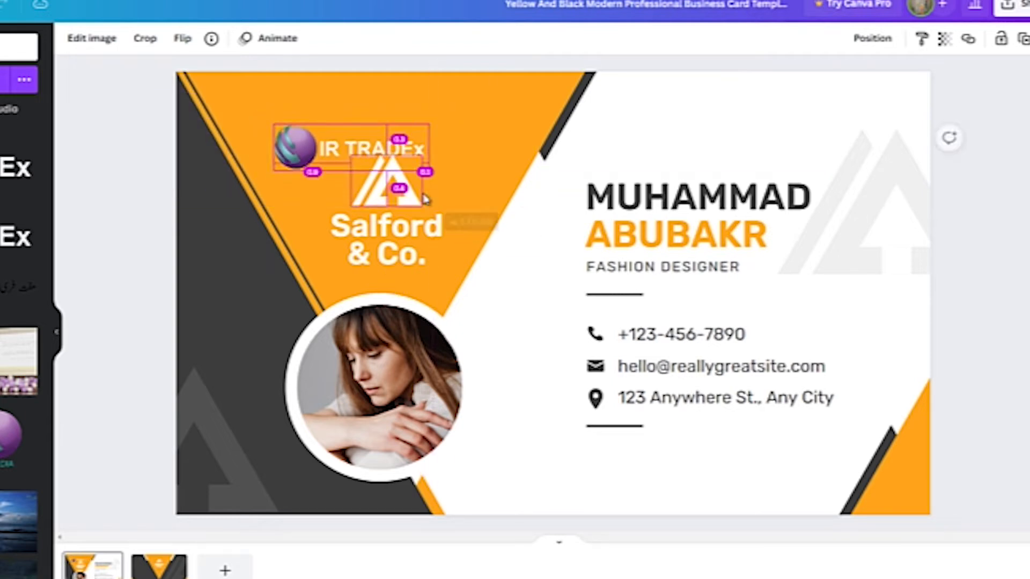
left_click_drag(304, 142, 327, 113)
- Delete the Salford triangle mark and Salford & Co. text, then lower the IR TRADEx logo
left_click(403, 189)
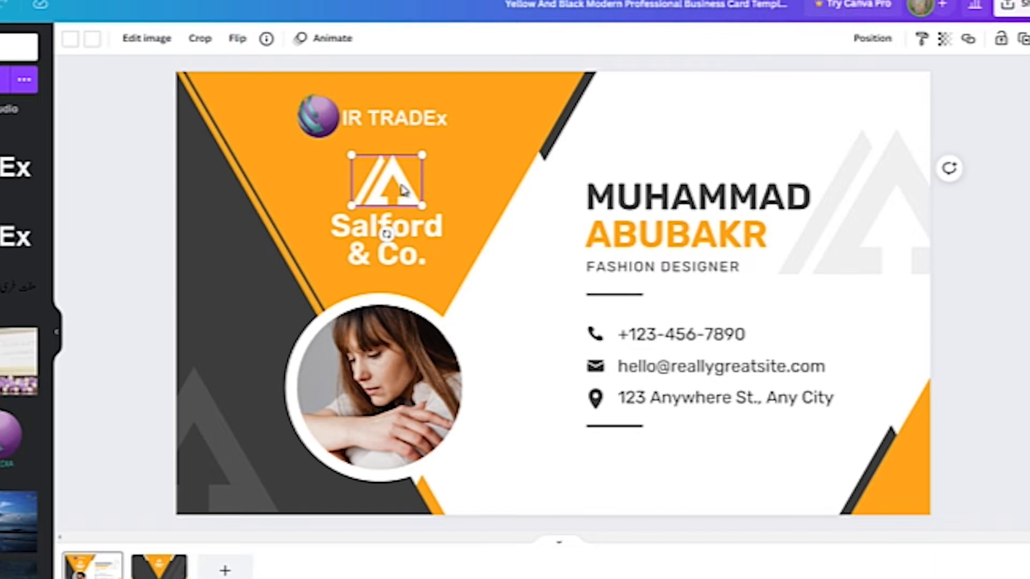
key("Delete")
left_click(390, 232)
key("Delete")
left_click_drag(332, 120, 335, 182)
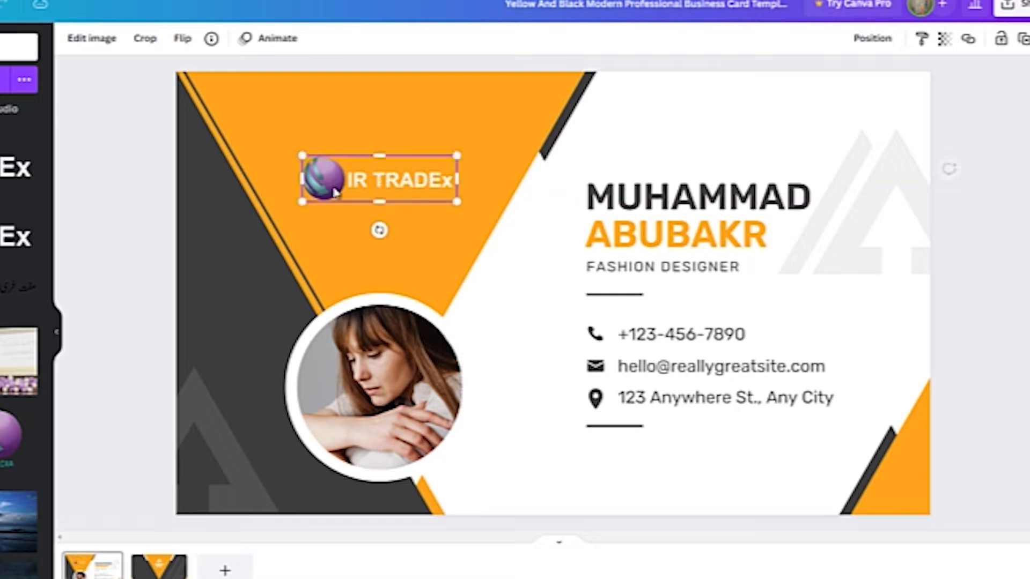
left_click(125, 182)
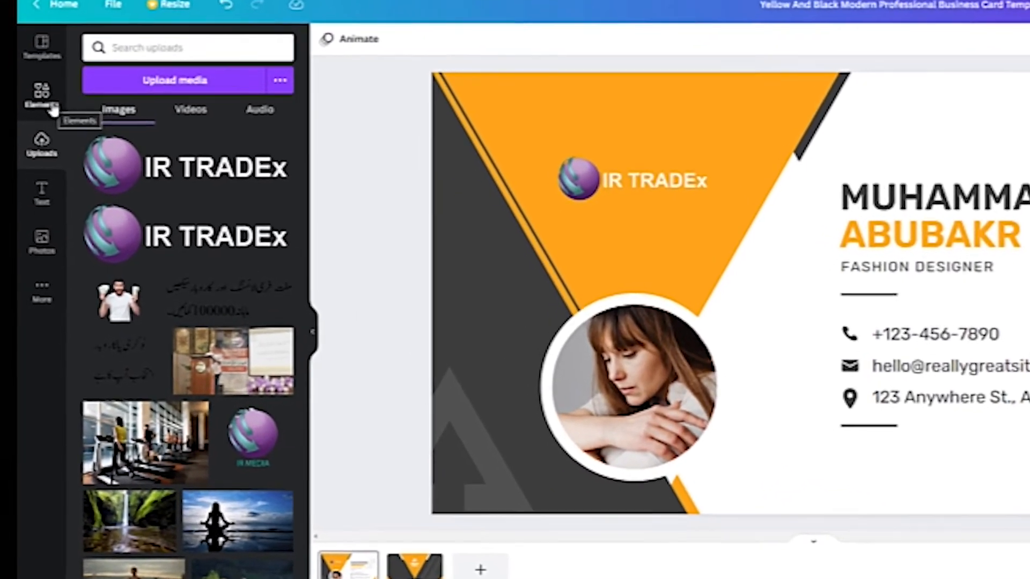
- Browse the full Lines & Shapes collection down to Other Shapes and add a square outline
left_click(53, 105)
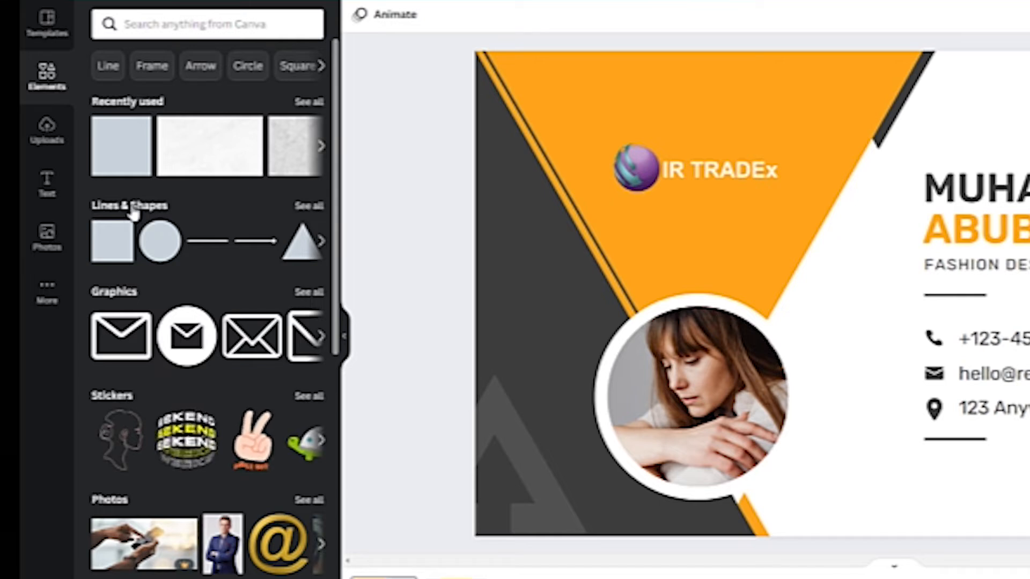
left_click(311, 207)
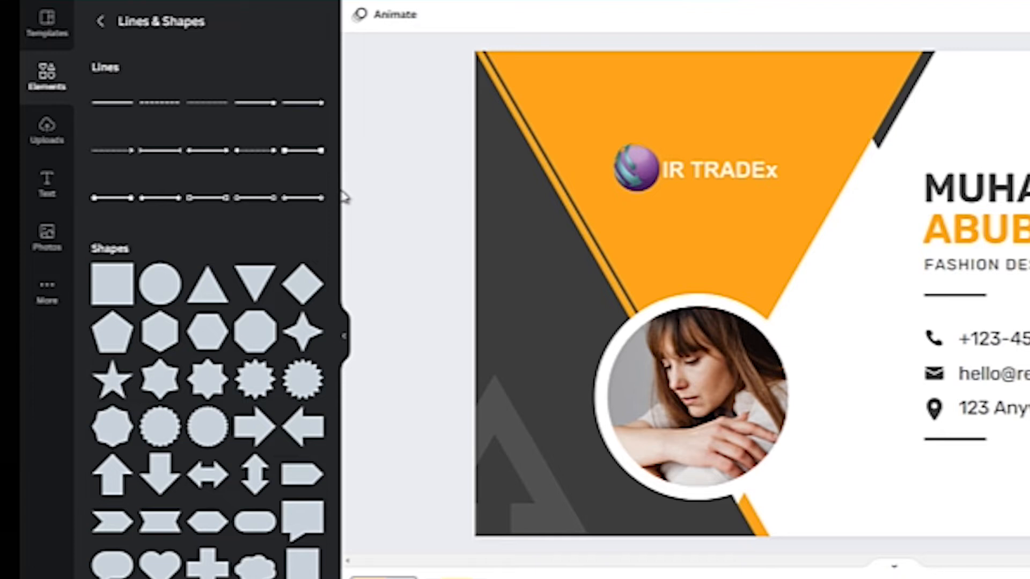
left_click_drag(338, 197, 338, 429)
scroll(289, 199, "up", 8)
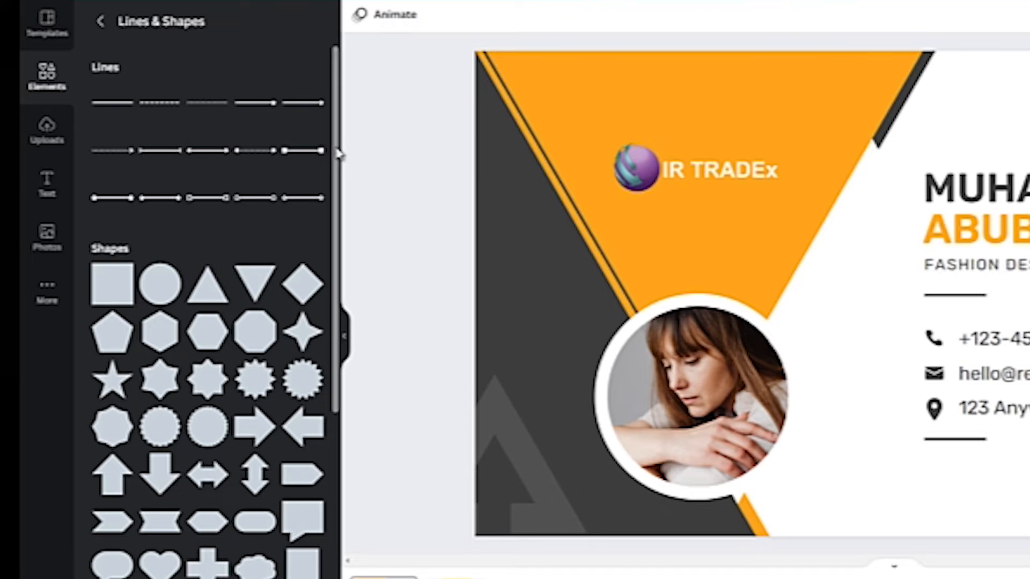
left_click_drag(336, 154, 337, 204)
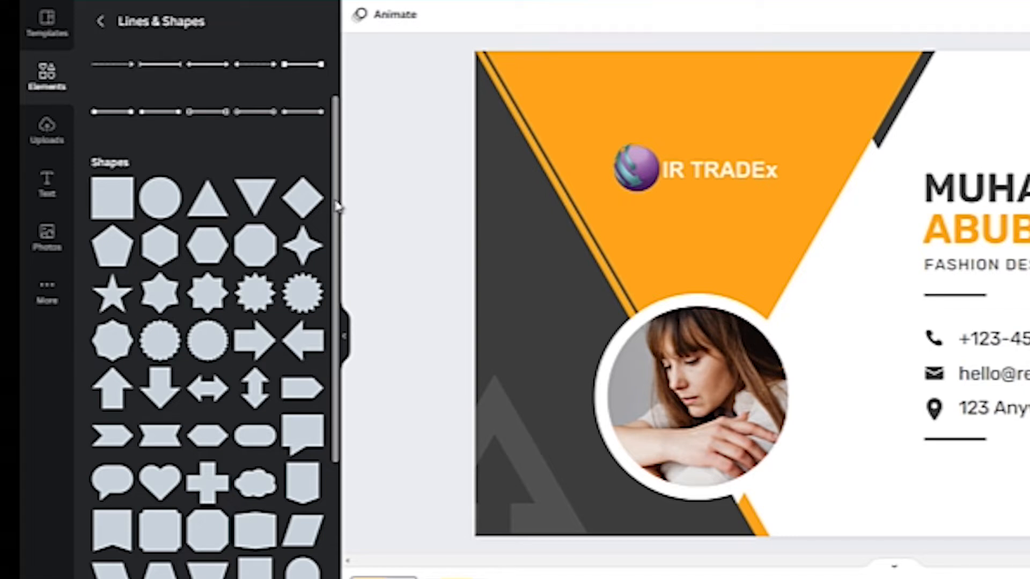
left_click_drag(336, 204, 349, 430)
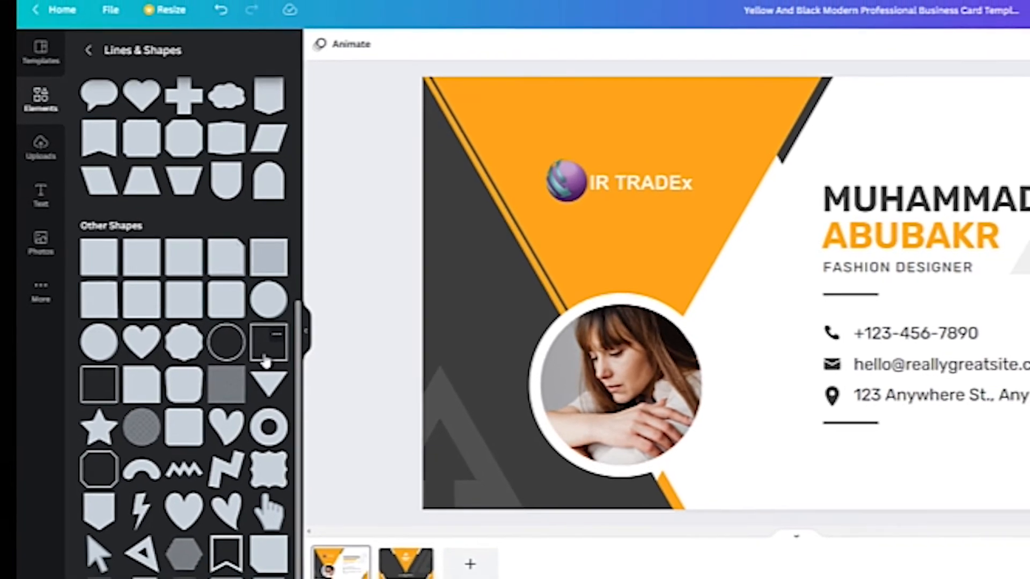
left_click(261, 354)
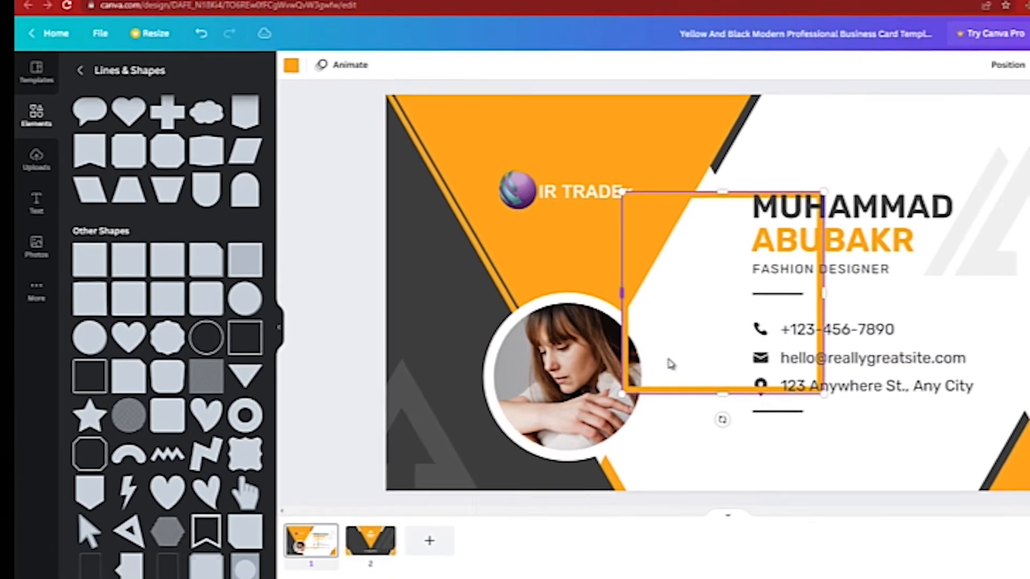
- Drag the orange square outline over the IR TRADEx logo
left_click_drag(671, 391, 470, 330)
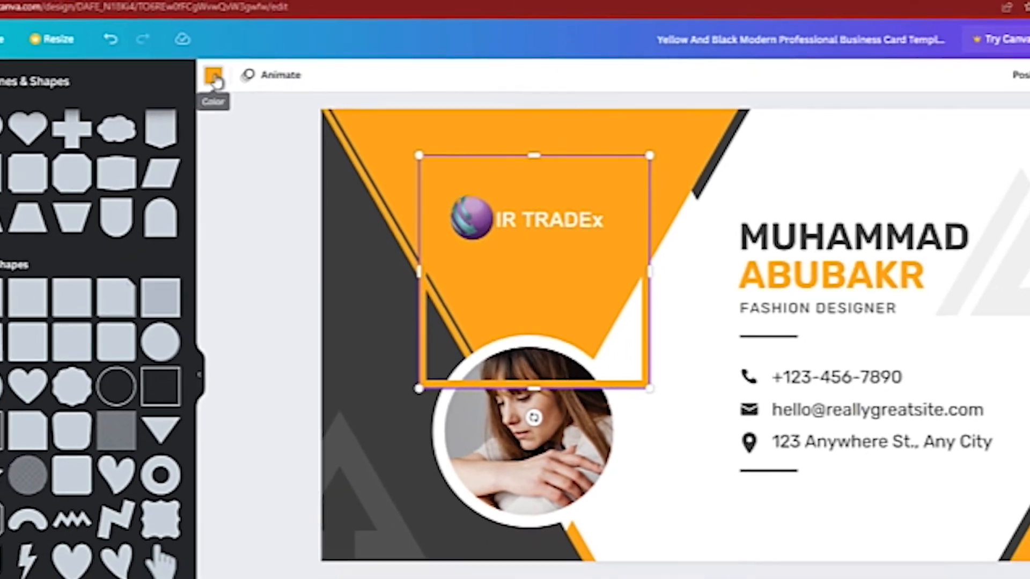
- Change the square's border colour from orange to dark purple
left_click(184, 61)
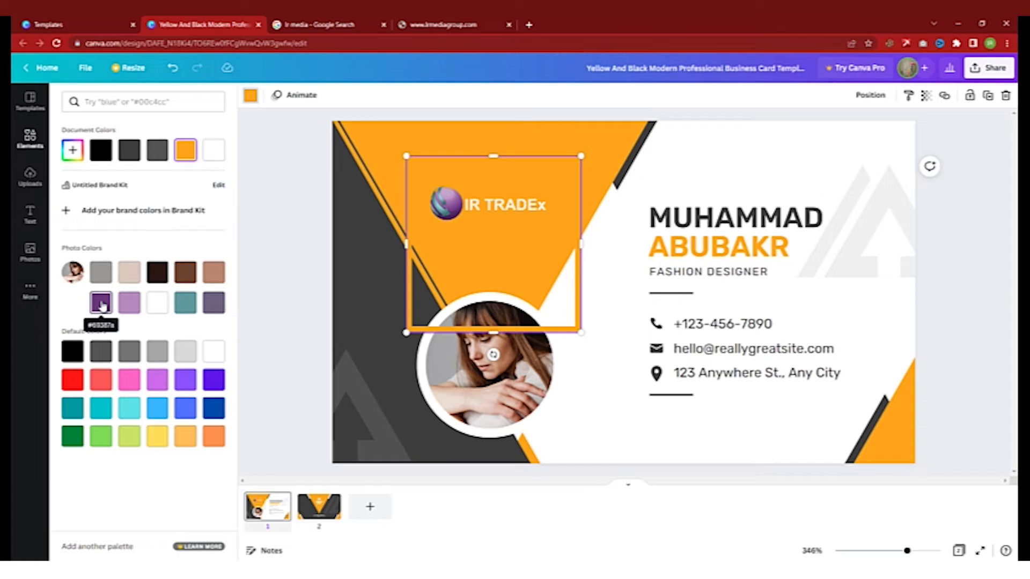
left_click(102, 303)
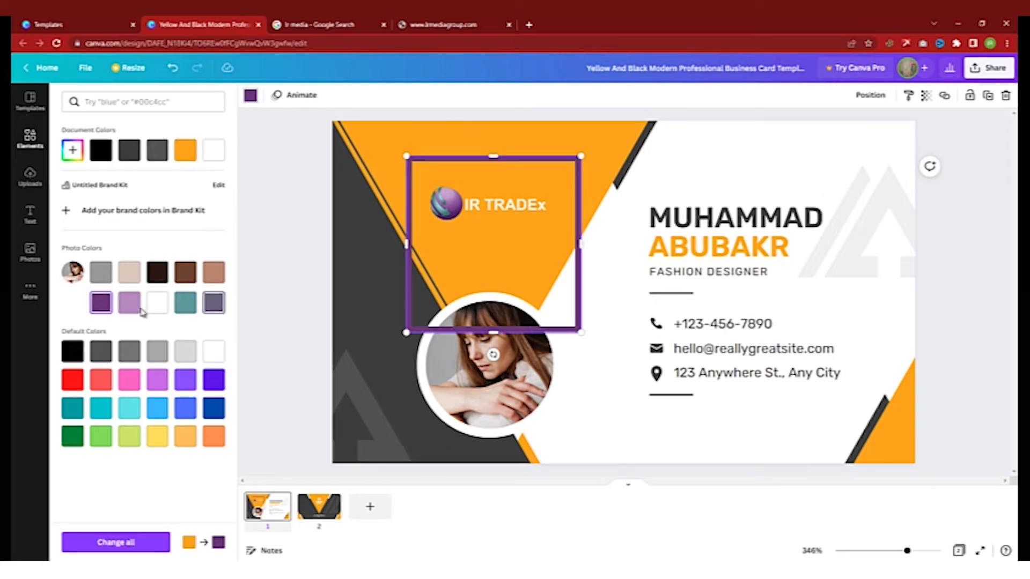
left_click(125, 309)
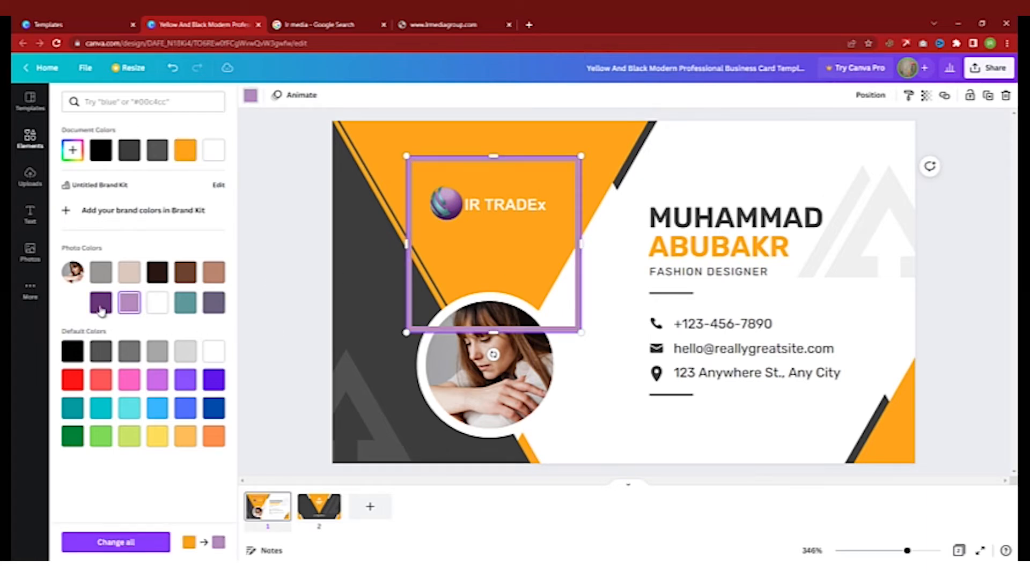
left_click(101, 303)
- Pull the box's bottom, top and left edges in snugly around the IR TRADEx logo
left_click_drag(489, 332, 508, 236)
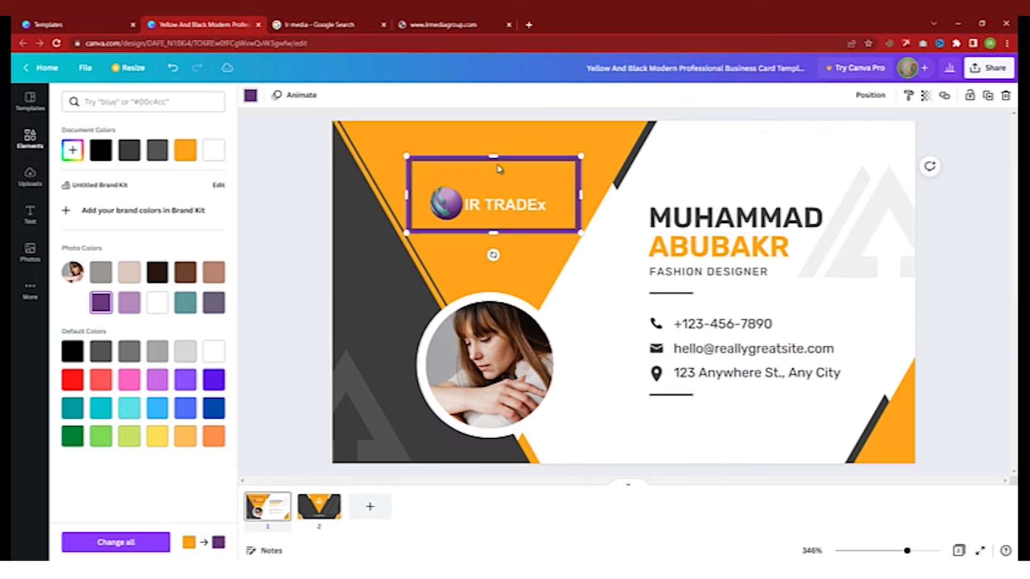
left_click_drag(493, 156, 493, 181)
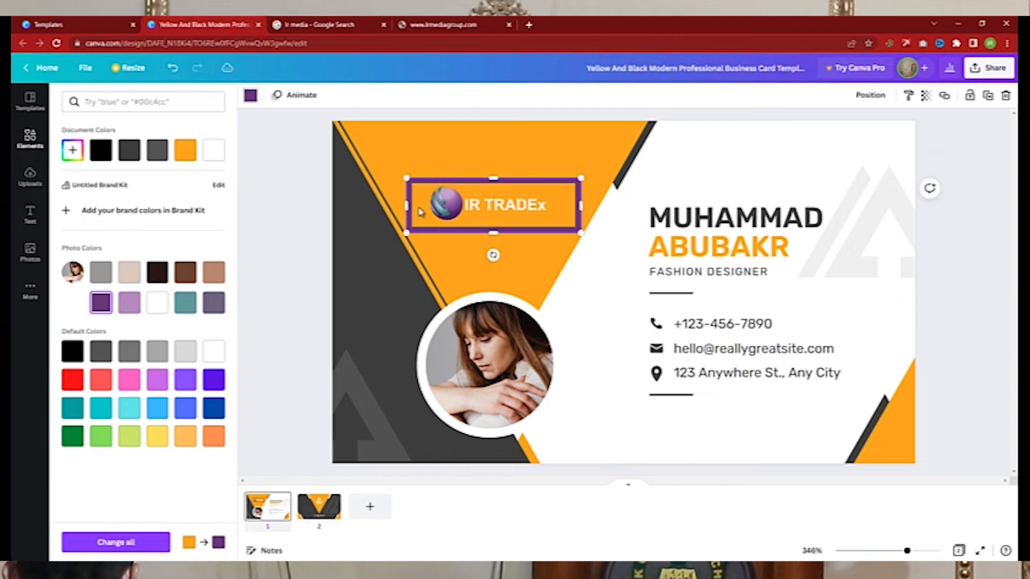
left_click_drag(407, 205, 417, 205)
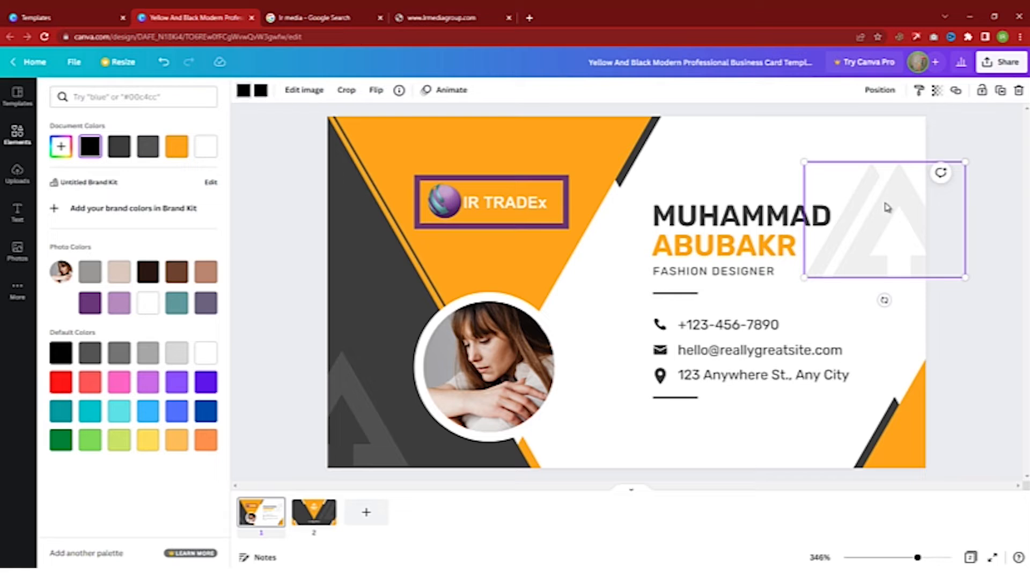
- Delete the faint top-right triangle and cut the FASHION DESIGNER title down to DESIGNER
key("Delete")
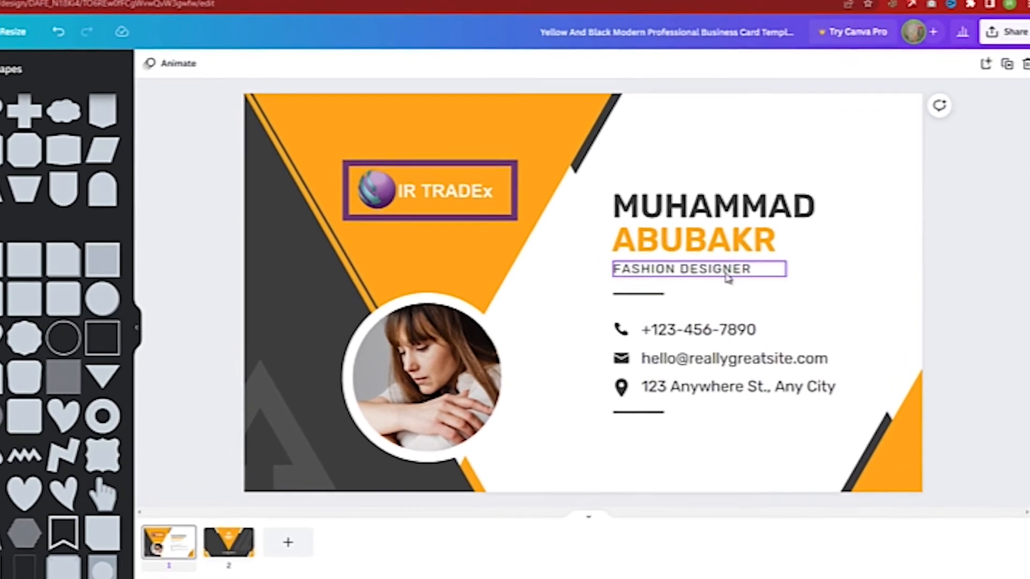
left_click(734, 274)
left_click(734, 274)
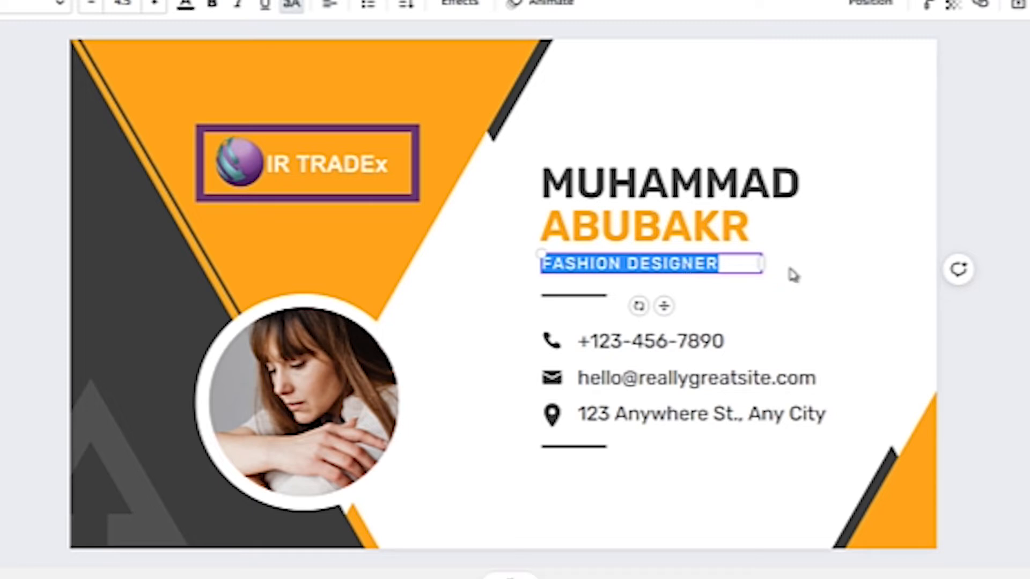
double_click(554, 266)
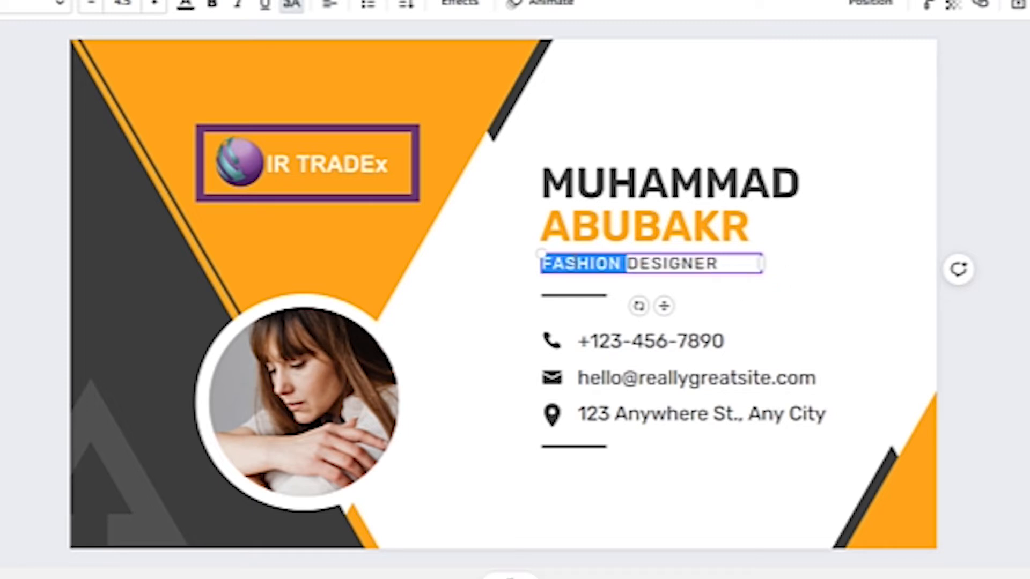
key("BackSpace")
left_click(941, 223)
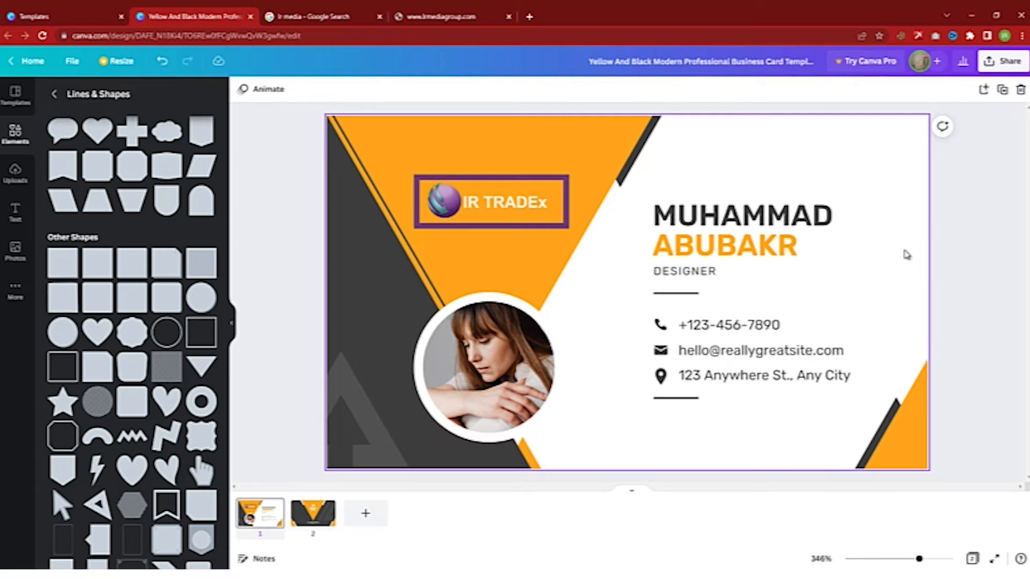
- Set the whole owner's-name heading in Fredoka One and close the font list
left_click(799, 217)
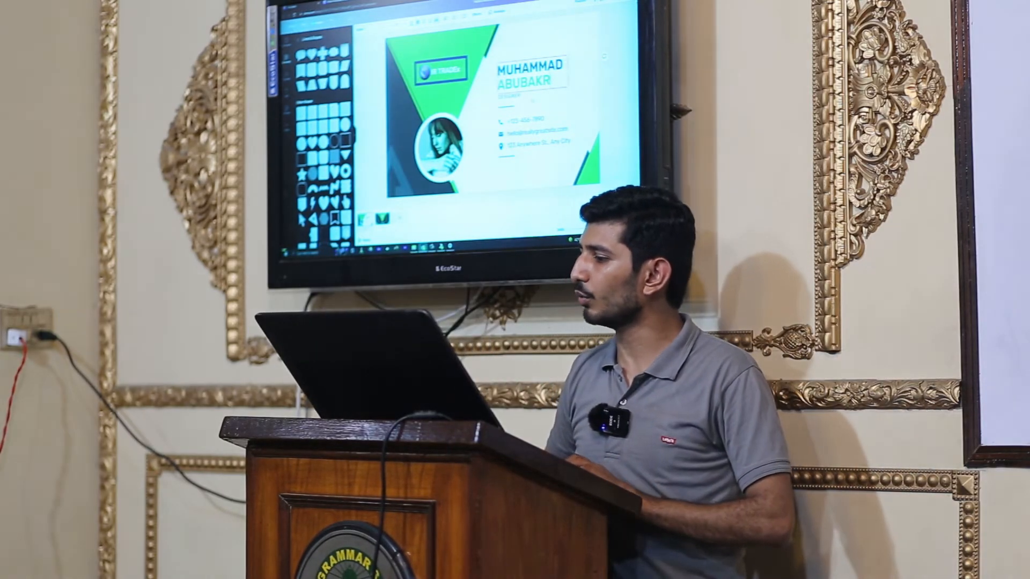
key("ctrl+a")
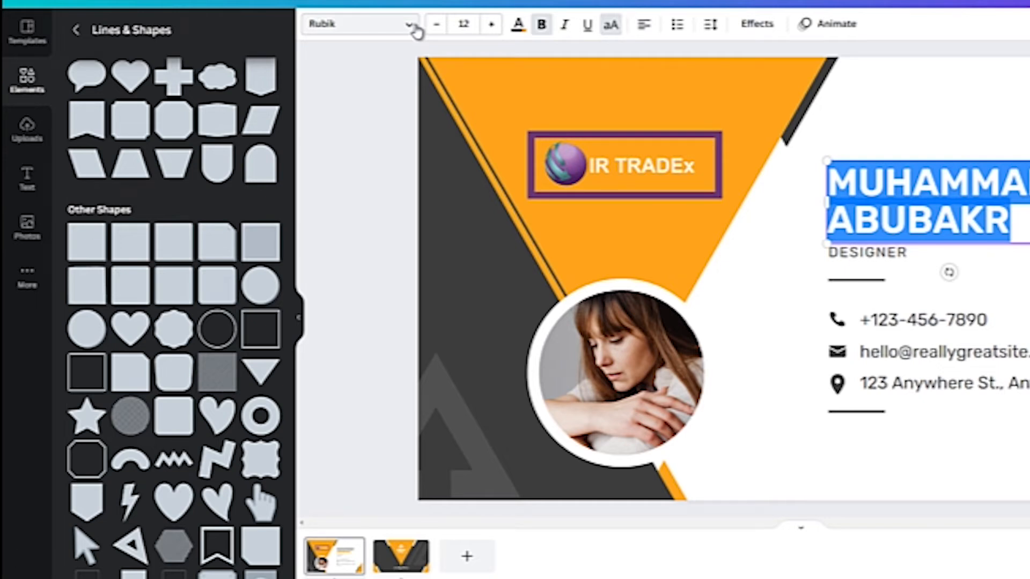
left_click(412, 25)
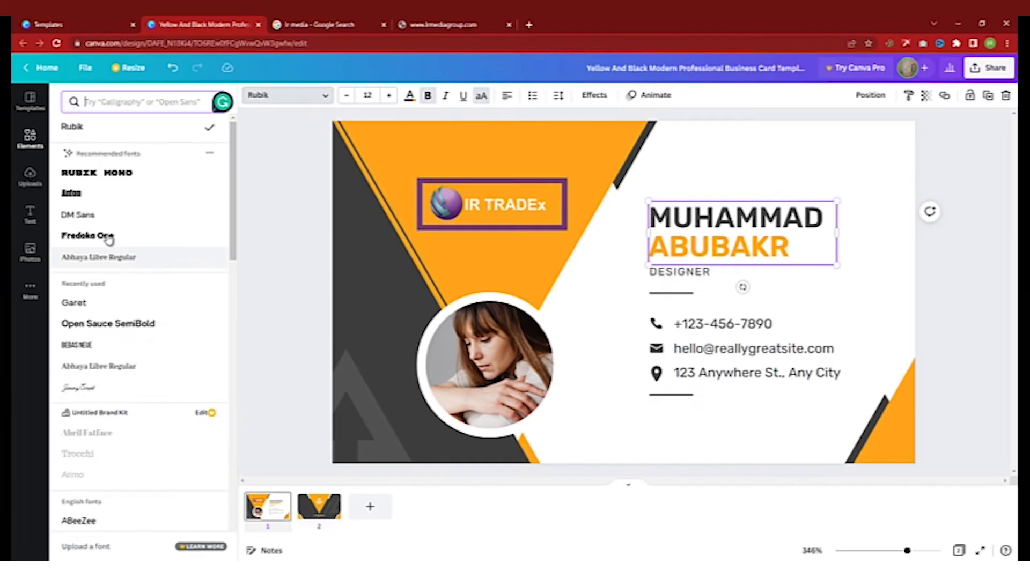
left_click(109, 236)
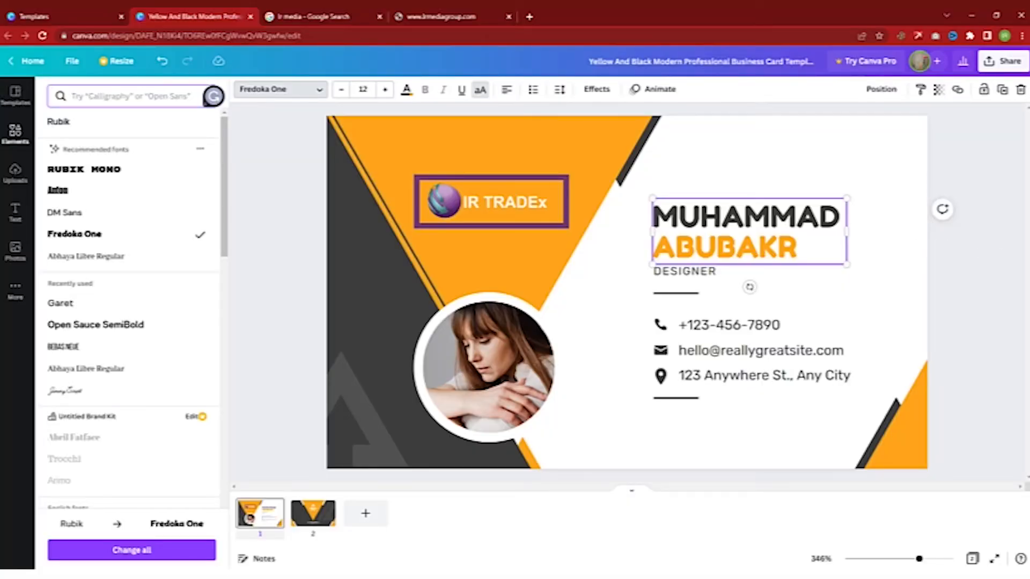
left_click(949, 158)
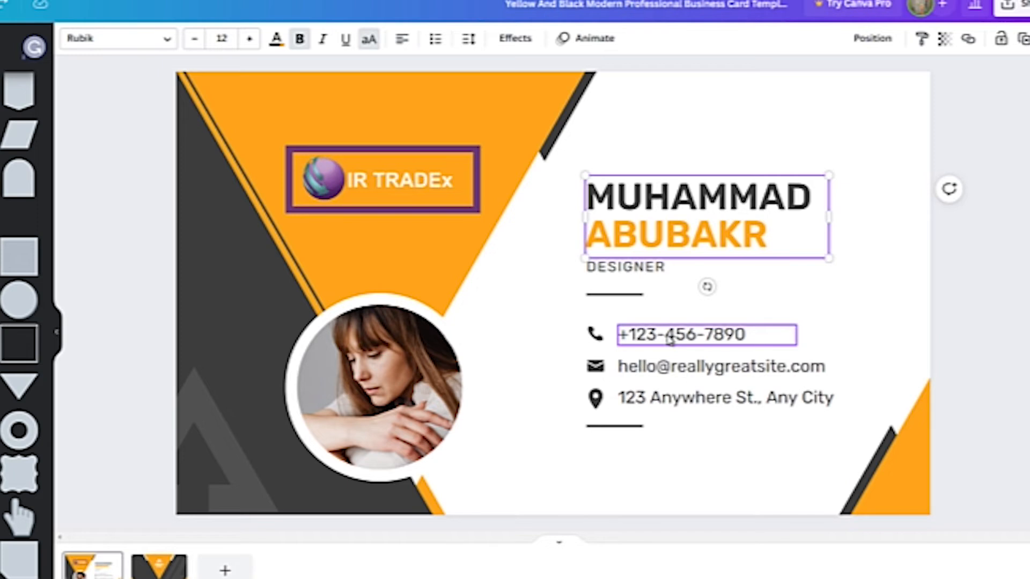
- Type the contact's phone number over the placeholder number, then select the e-mail line
left_click(670, 337)
left_click(670, 336)
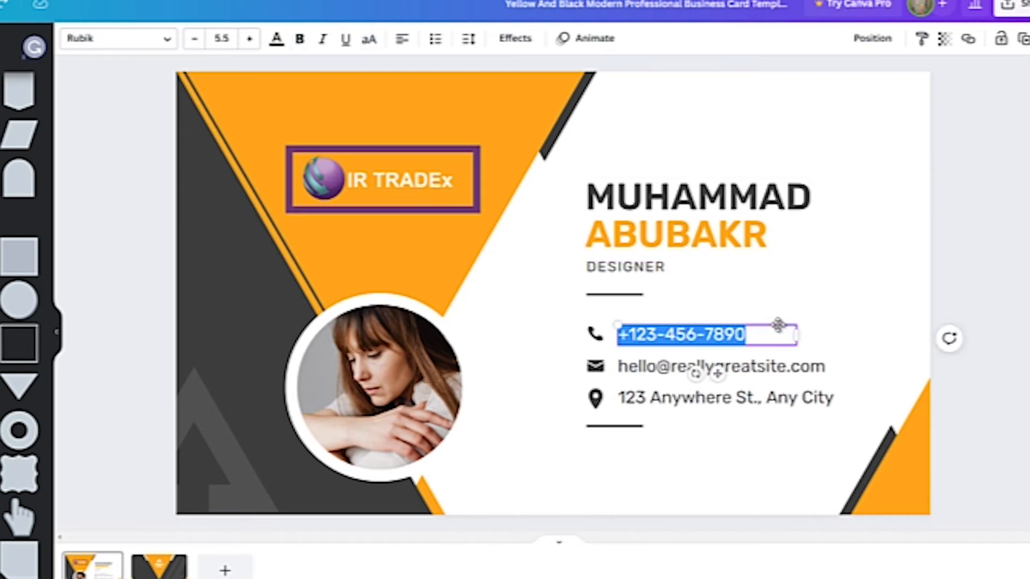
type("+")
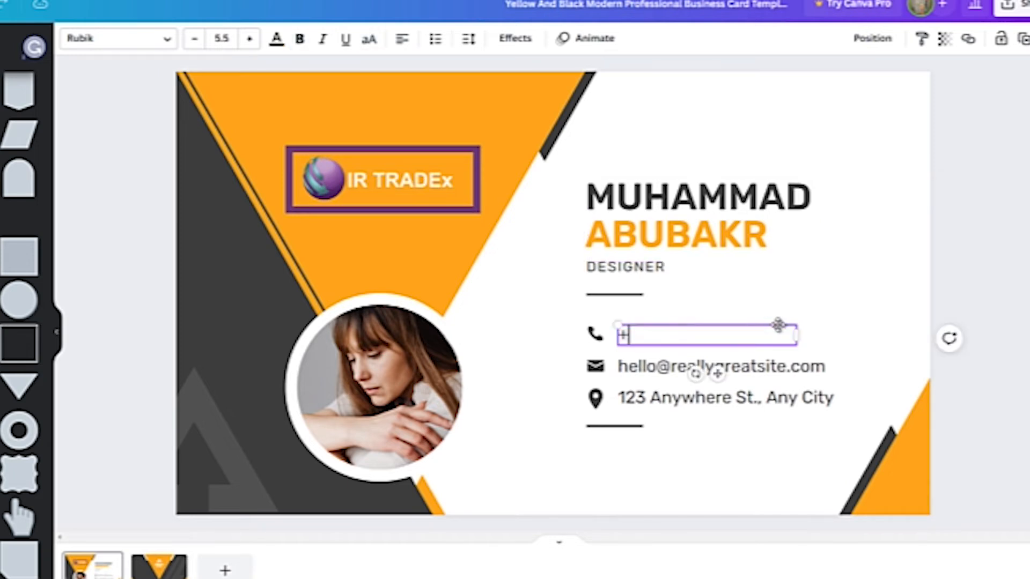
type("923")
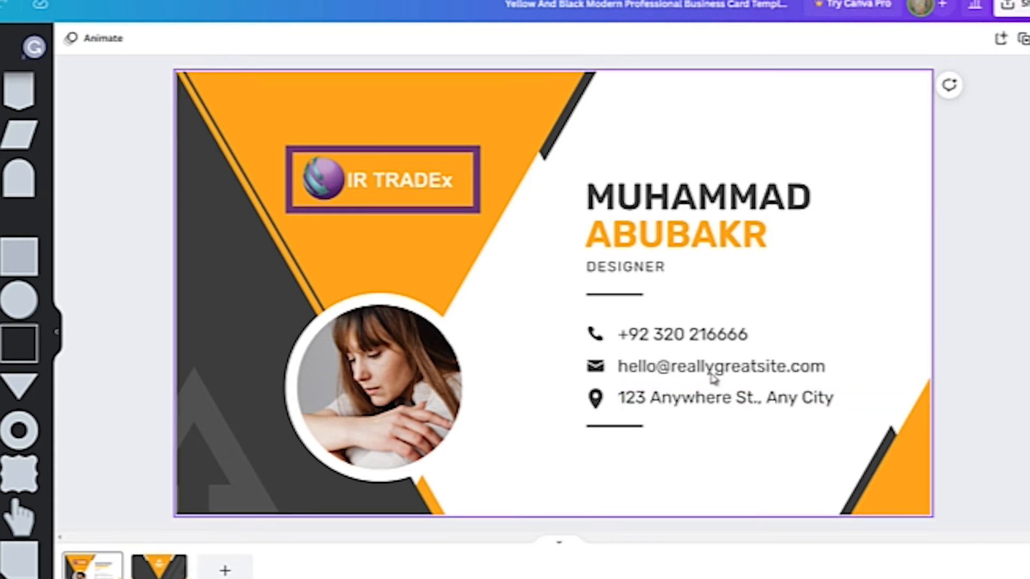
left_click(675, 367)
- Replace the e-mail's name part and placeholder domain with the contact's own address
double_click(676, 366)
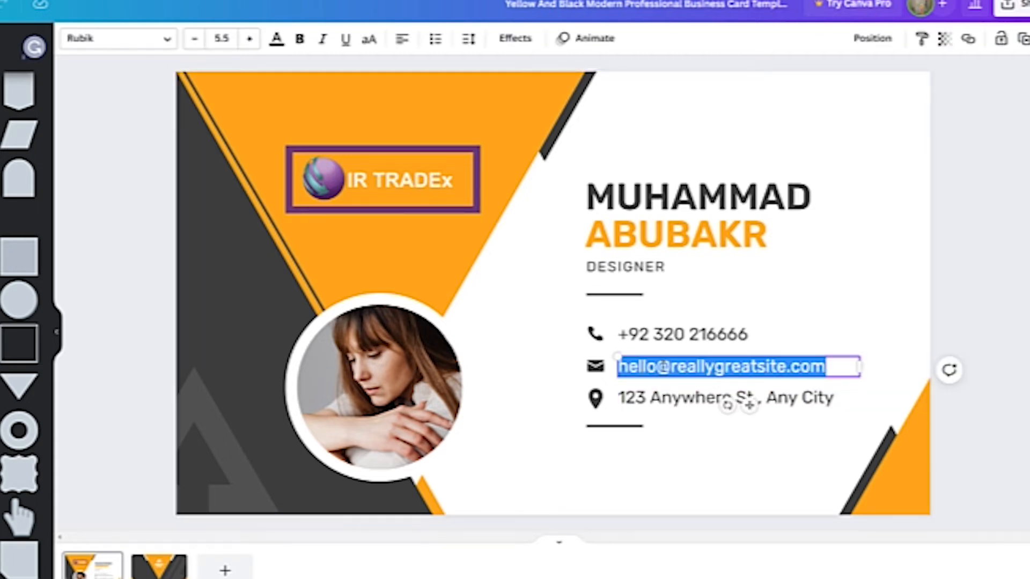
left_click(657, 366)
double_click(637, 367)
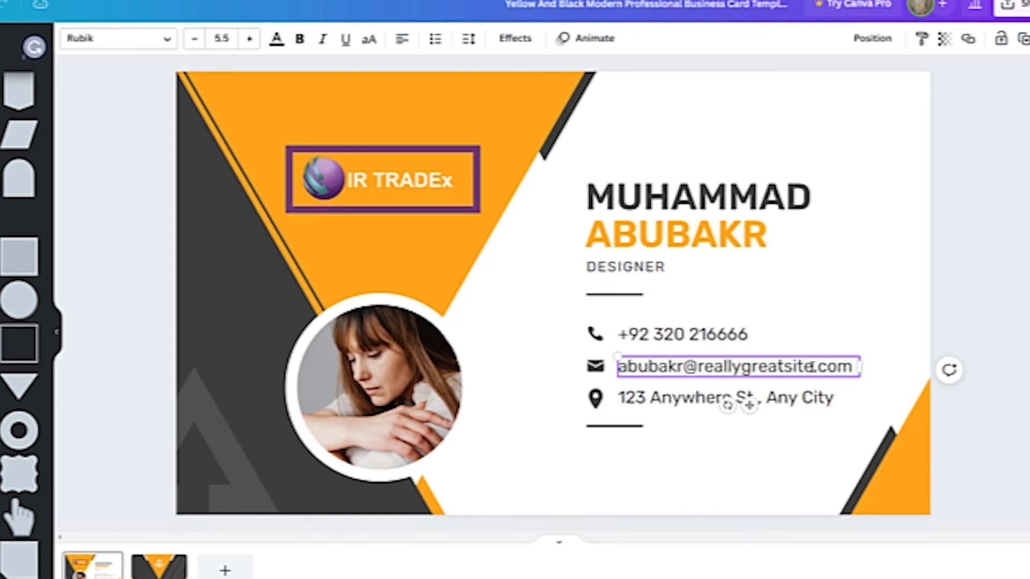
left_click_drag(815, 366, 710, 366)
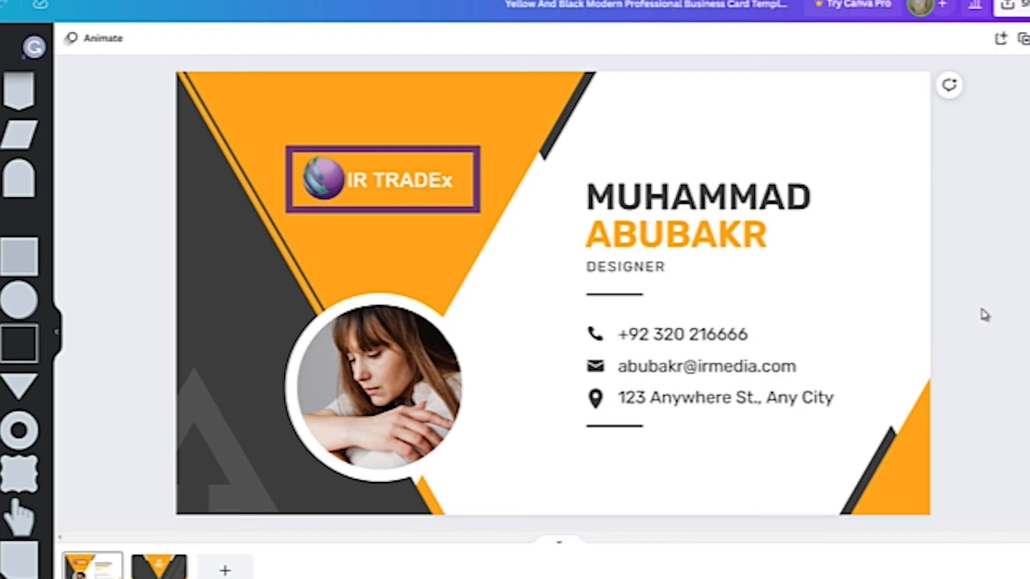
- Type the contact's street address over the placeholder address text
double_click(735, 400)
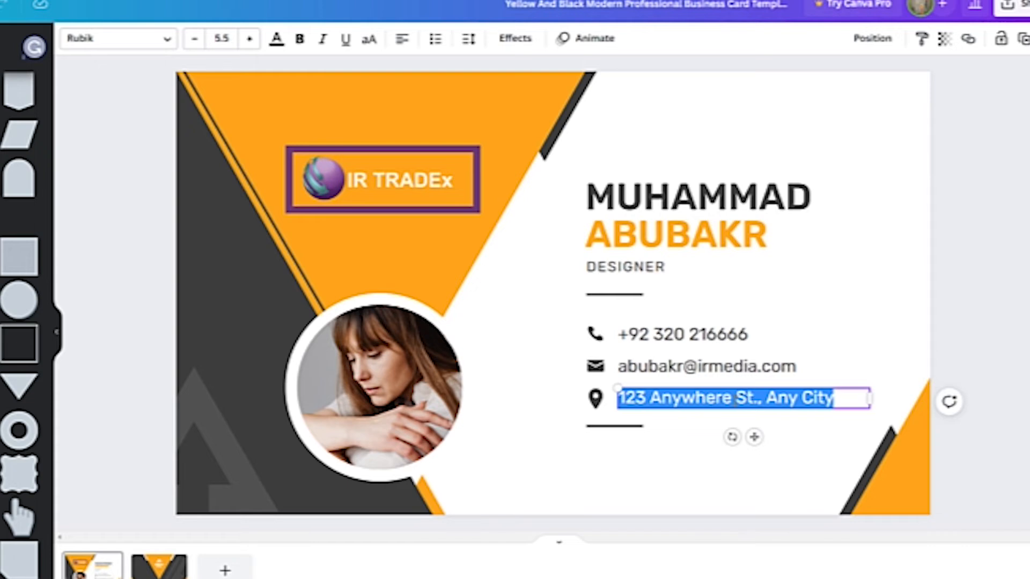
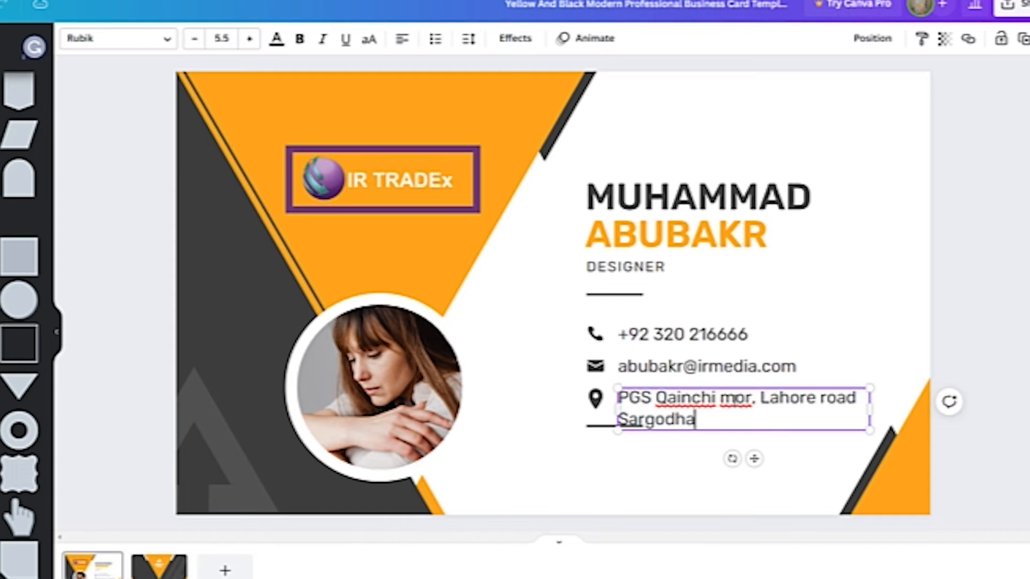
left_click(952, 284)
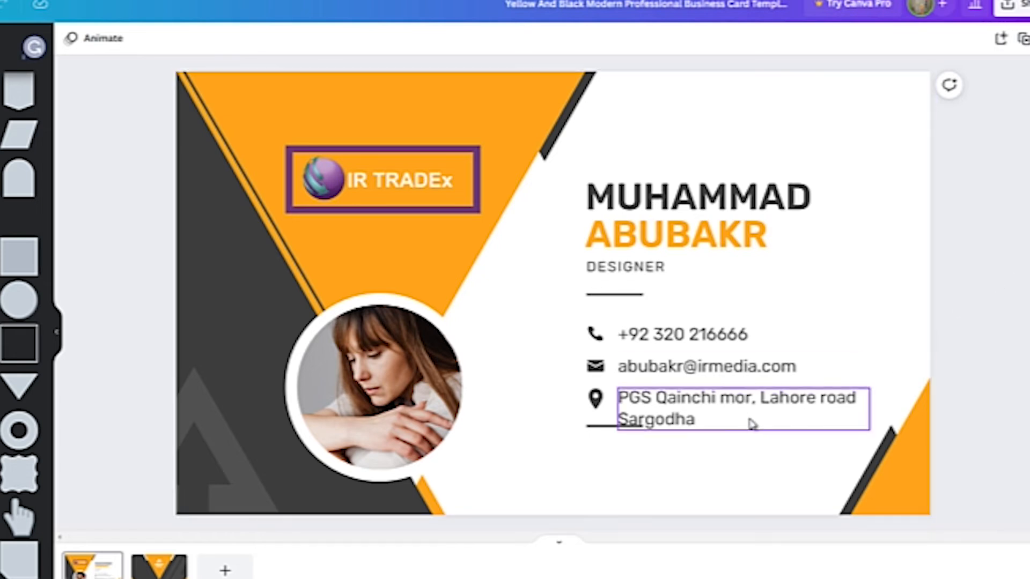
- Nudge the short divider below the address and place the man's portrait onto the card
left_click_drag(592, 430, 593, 431)
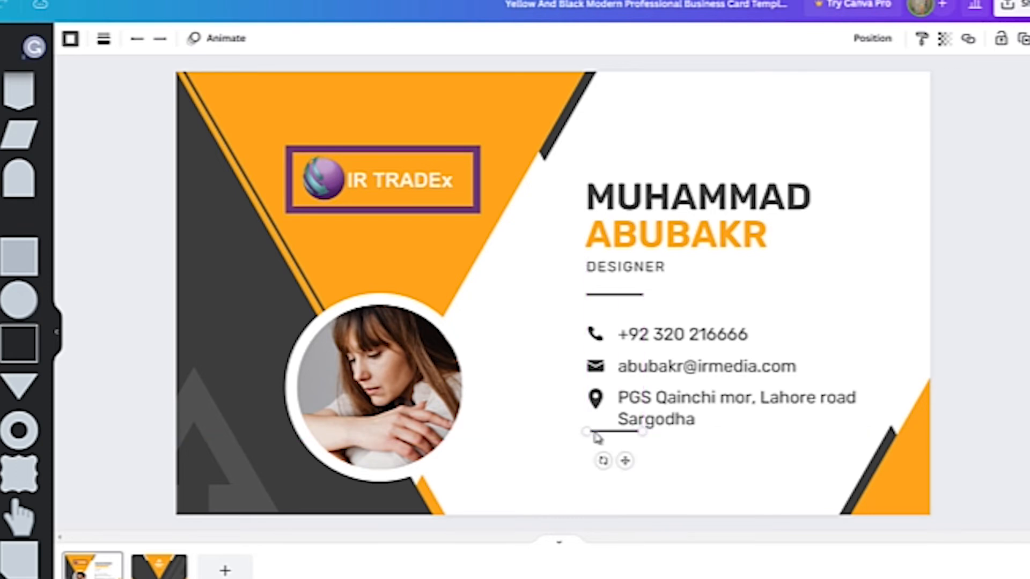
left_click(992, 335)
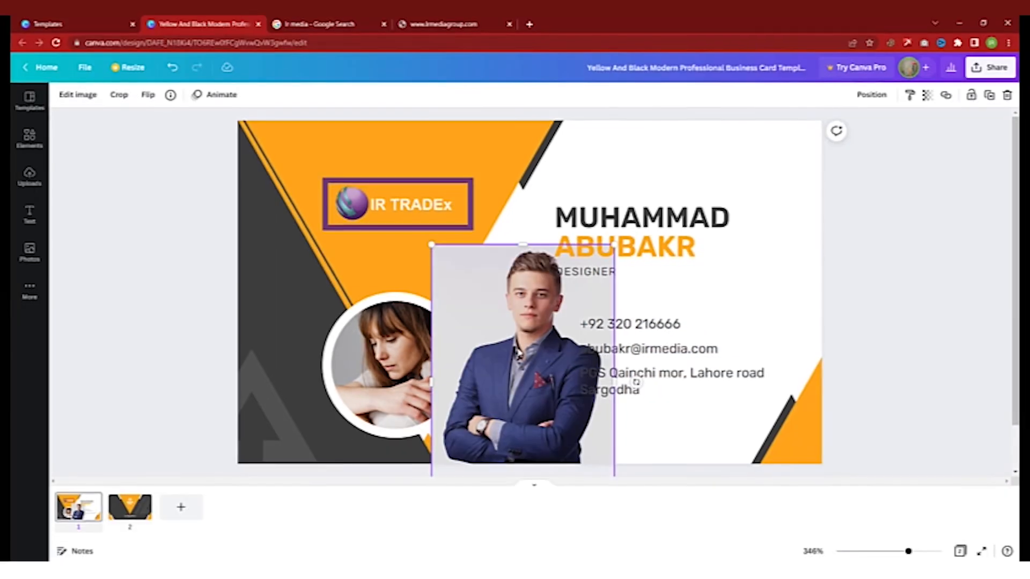
left_click_drag(562, 388, 617, 330)
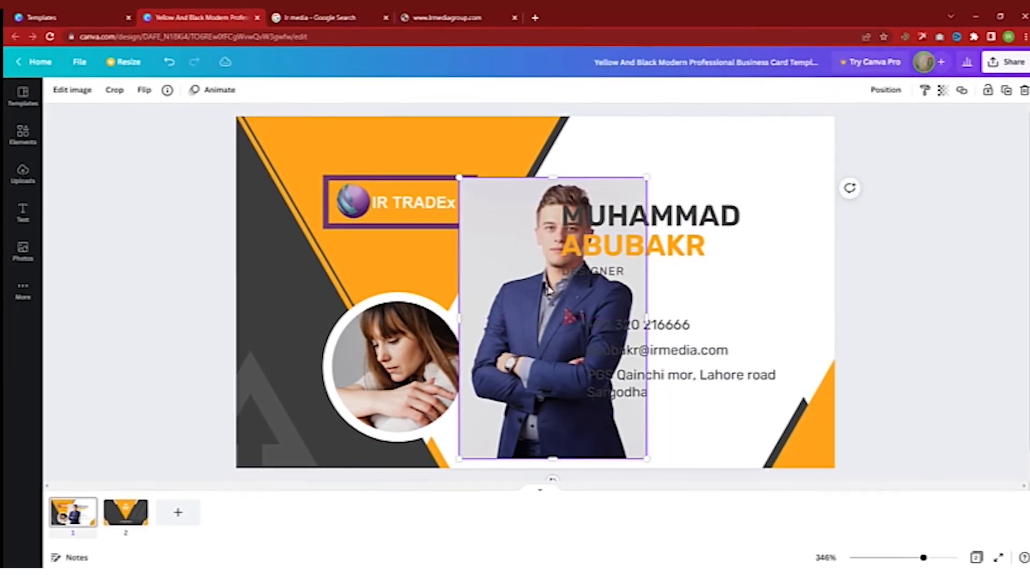
- Delete the woman's photo from the circle and drag the man's portrait onto the circular frame
double_click(418, 368)
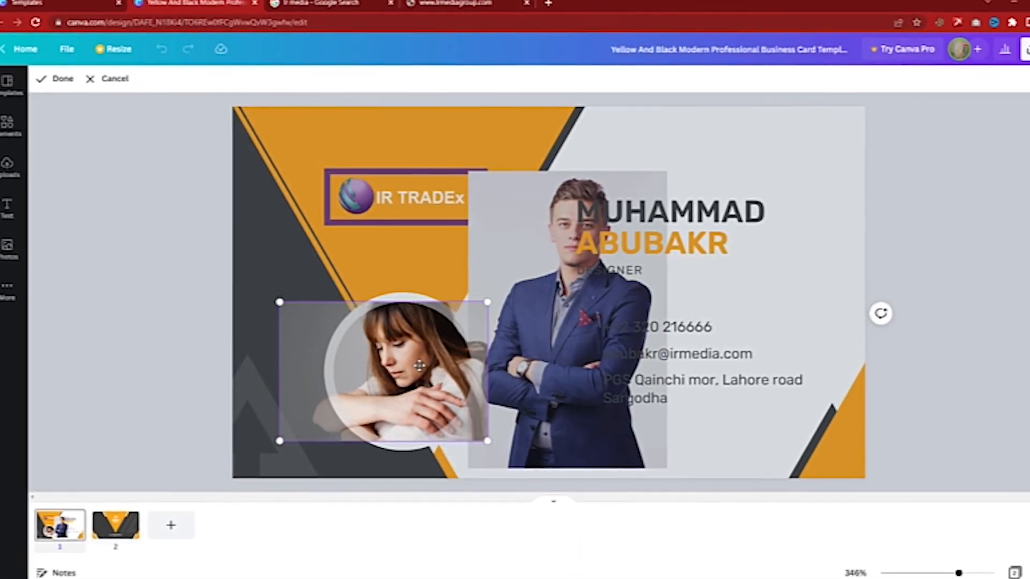
key("Delete")
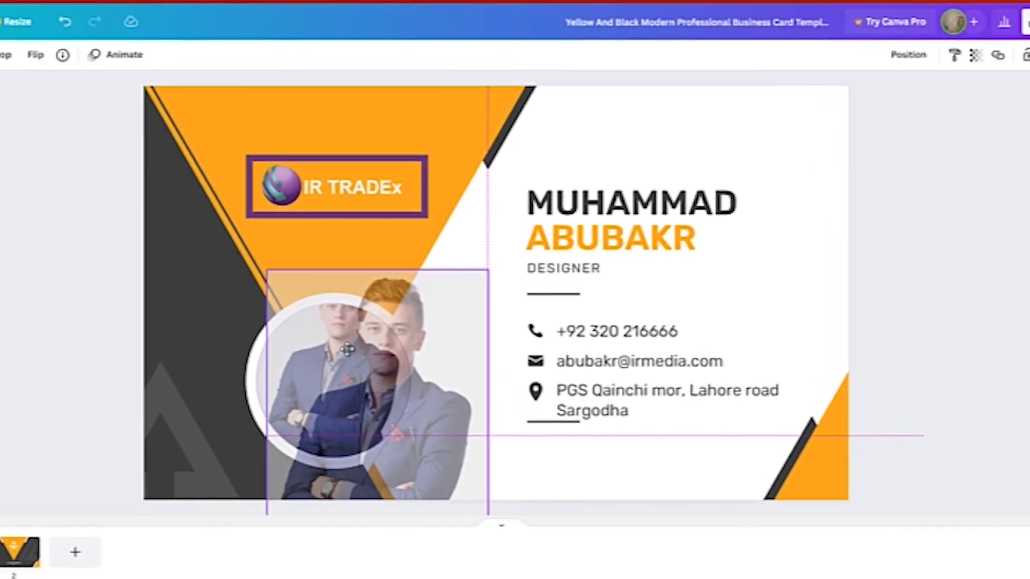
left_click_drag(347, 350, 501, 239)
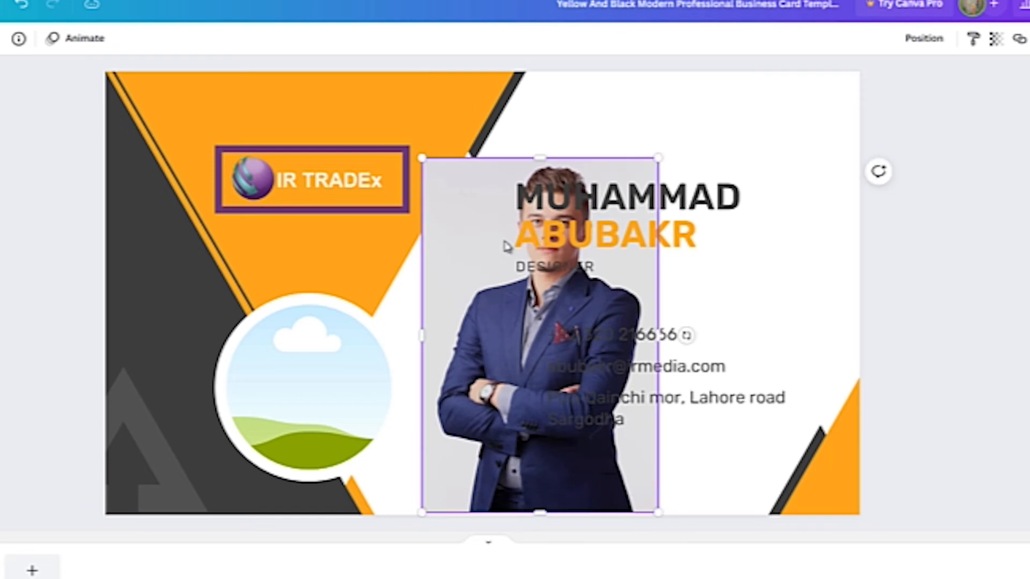
left_click_drag(489, 252, 284, 345)
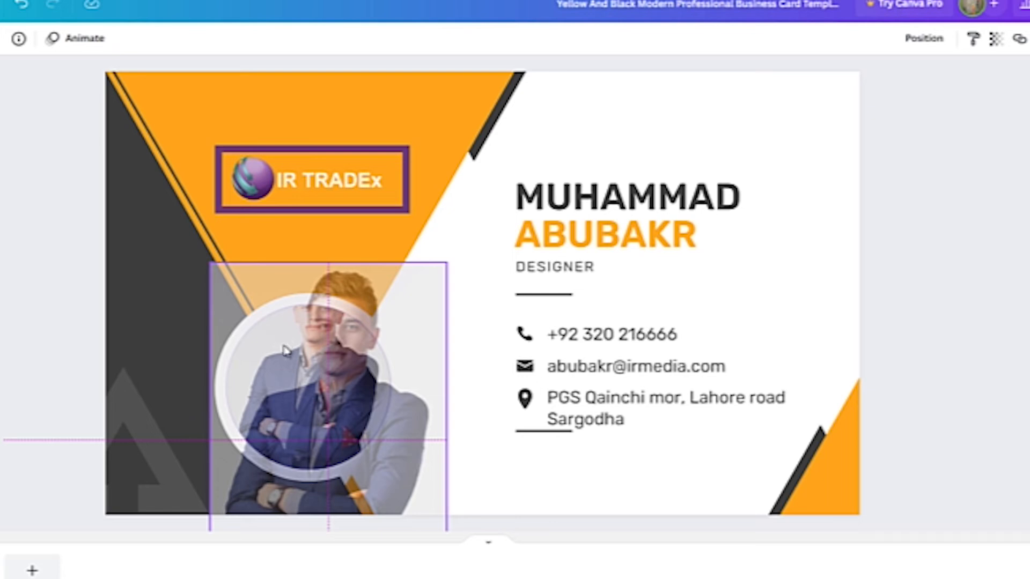
left_click_drag(285, 350, 285, 350)
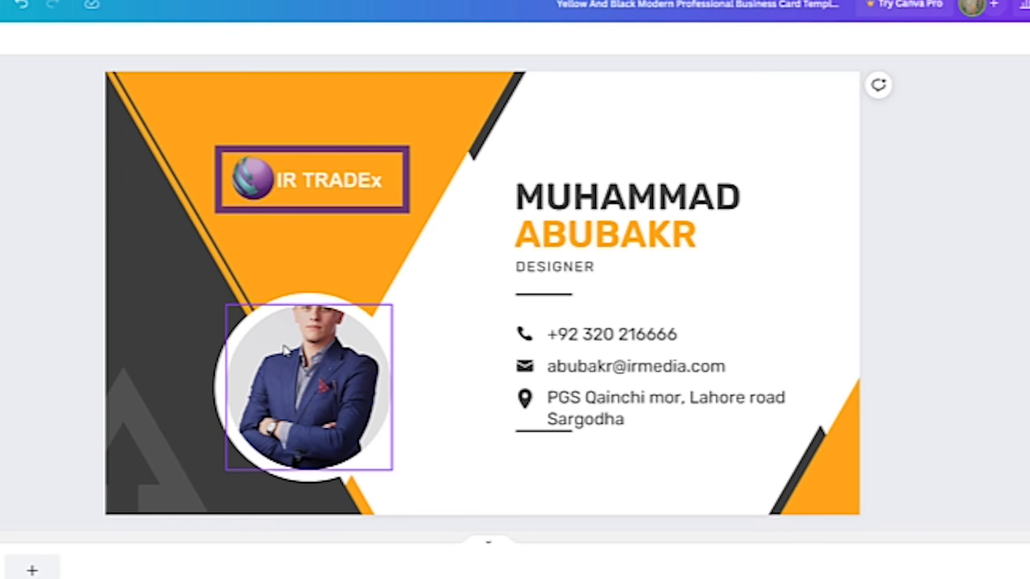
- Reposition the man's portrait inside the circle frame and deselect everything
double_click(285, 350)
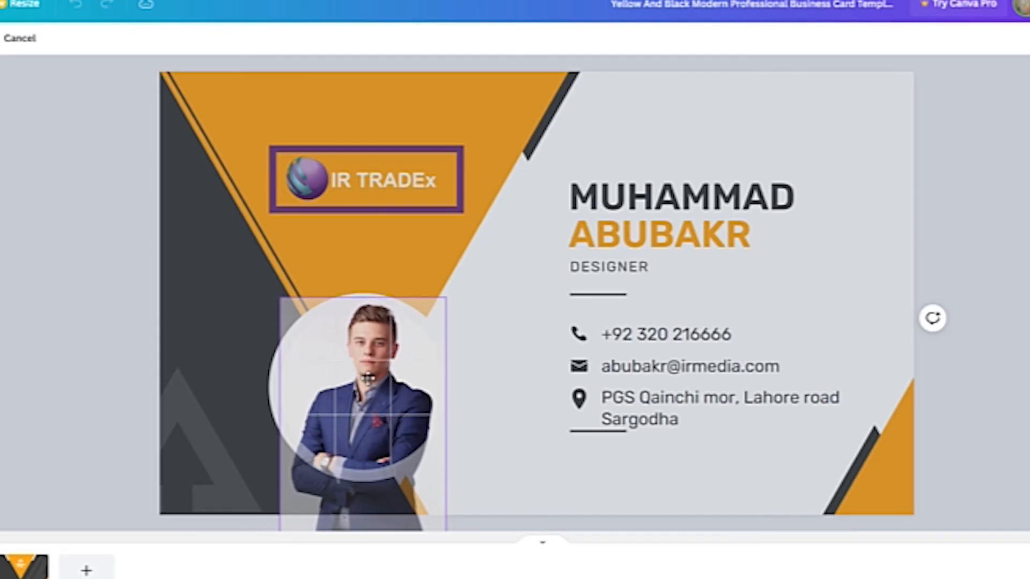
left_click(519, 293)
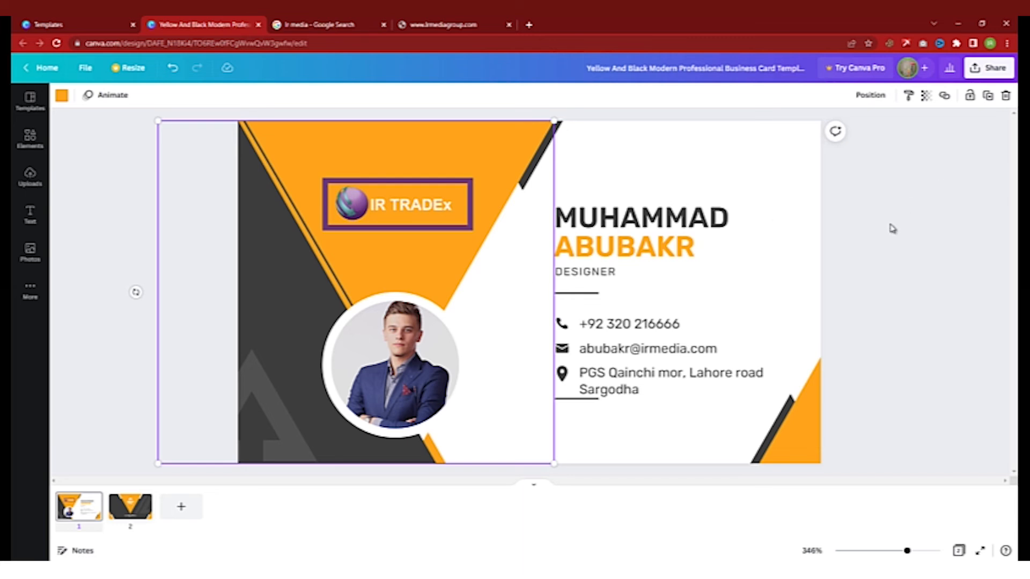
left_click(909, 220)
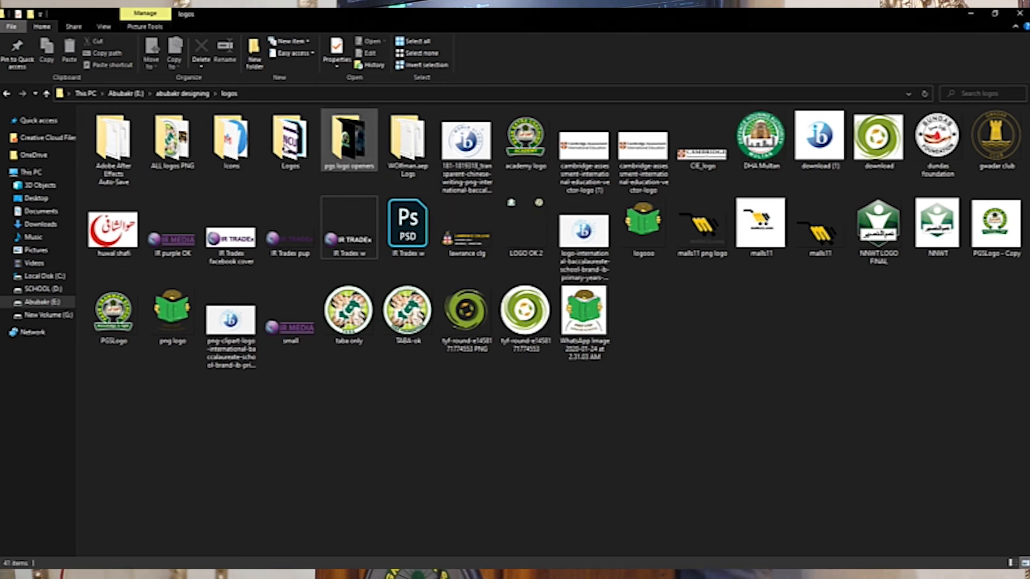
- Upload the IR TRADEx globe logo from the Logos folder into the Canva card design
double_click(289, 140)
left_click_drag(445, 547, 873, 235)
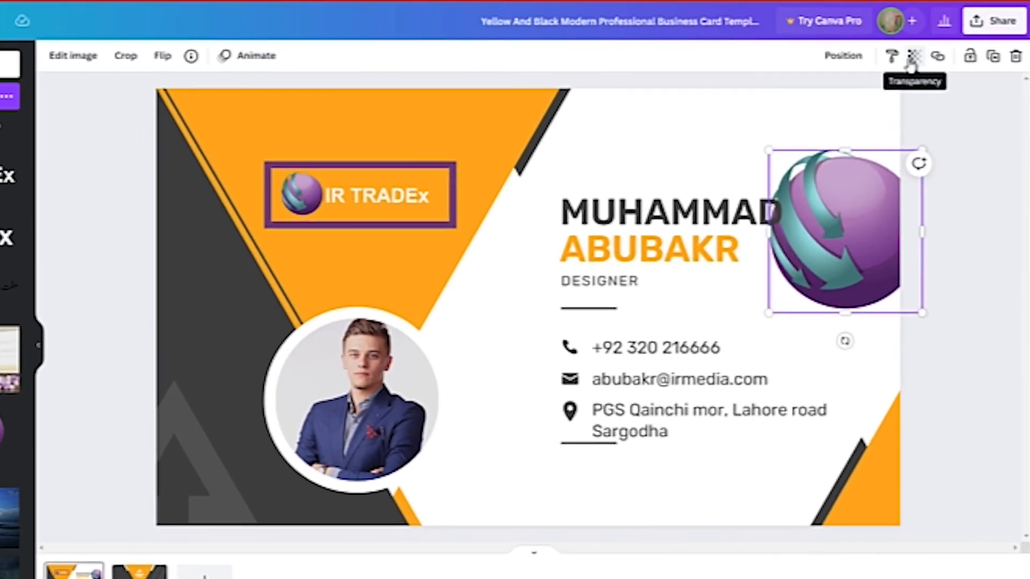
- Set the purple globe logo's transparency to 15 so it becomes a faint watermark
left_click(917, 59)
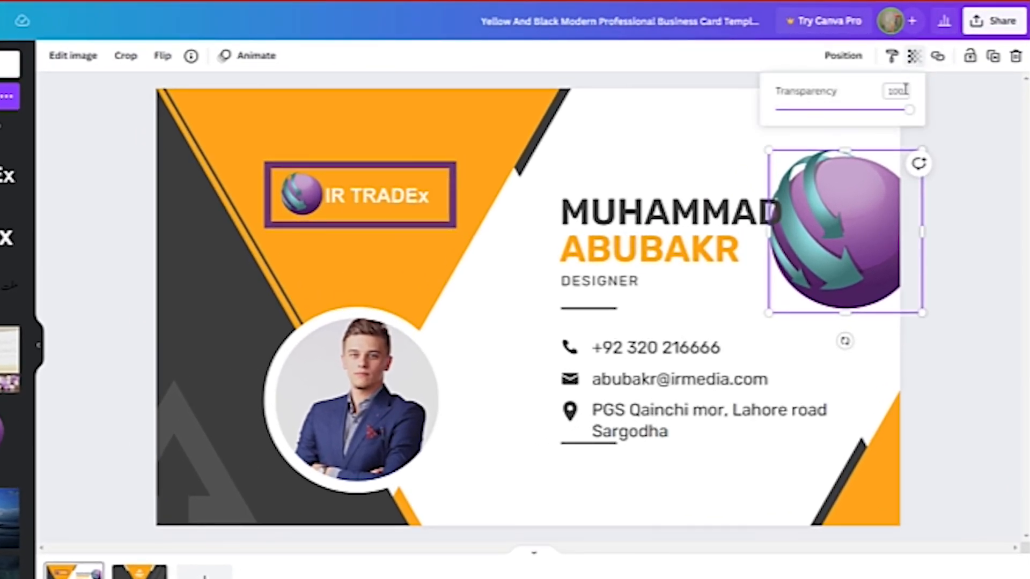
left_click_drag(907, 114, 796, 117)
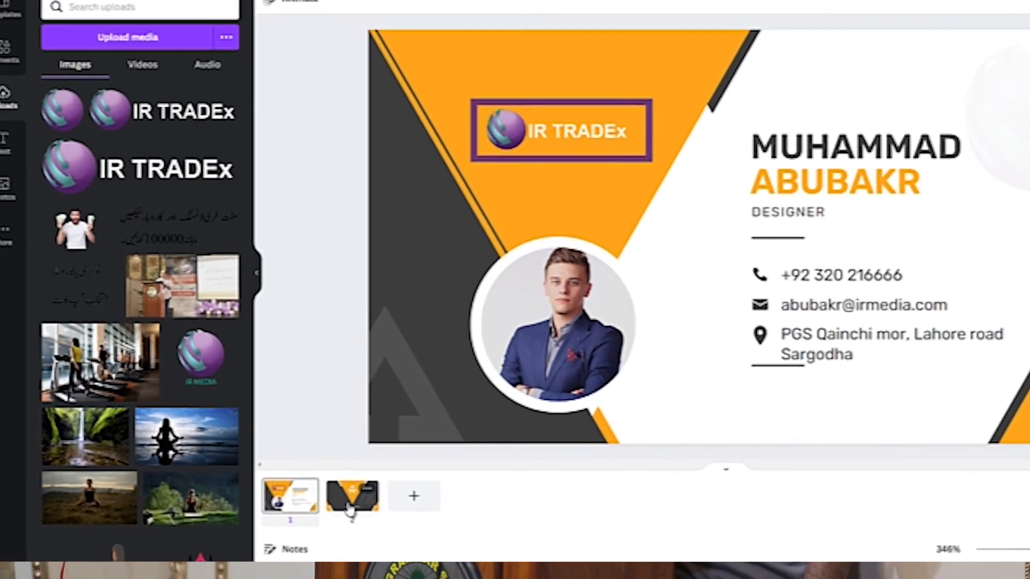
- Switch to page 2 and select the Salford & Co. text on the card's back
left_click(350, 498)
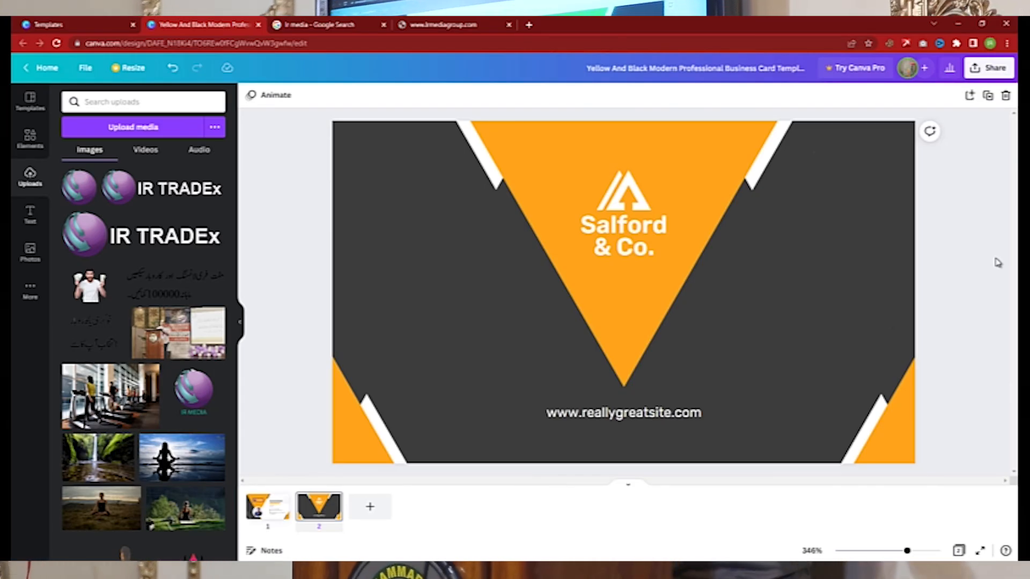
left_click(596, 231)
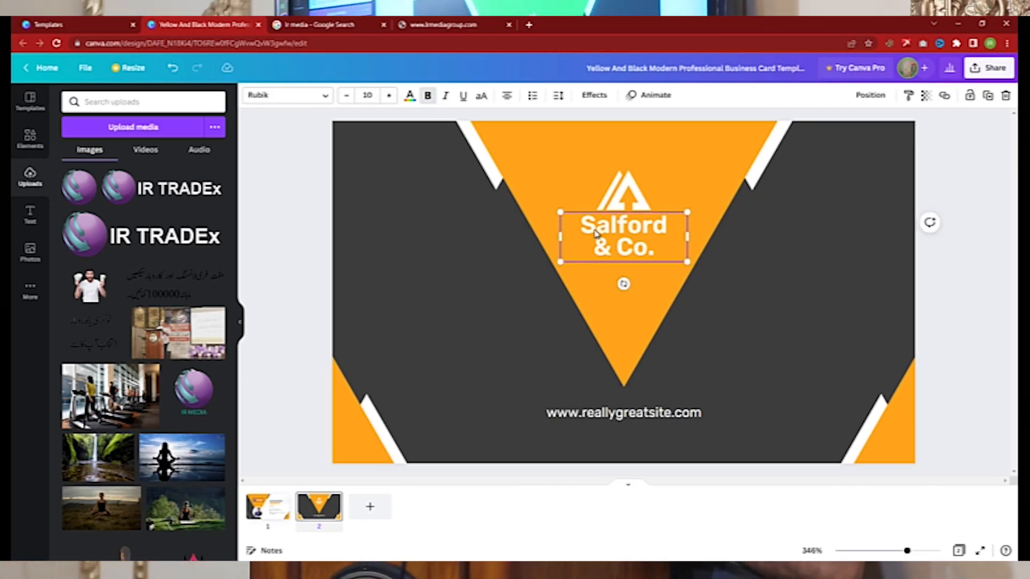